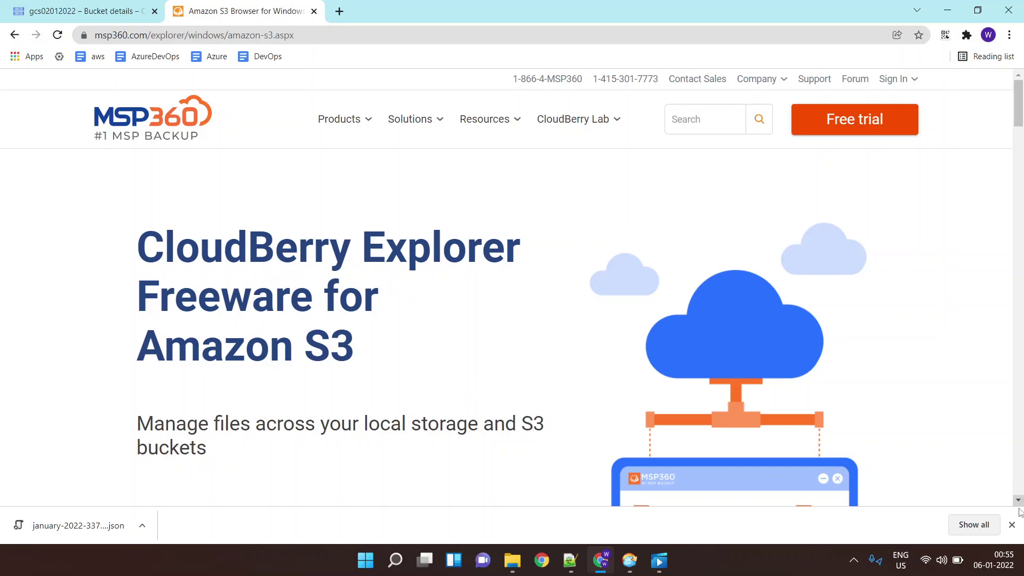
Step: Dismiss the downloads bar and return Chrome to the gcs02012022 bucket details tab
{"action": "left_click", "coordinate": [1012, 524]}
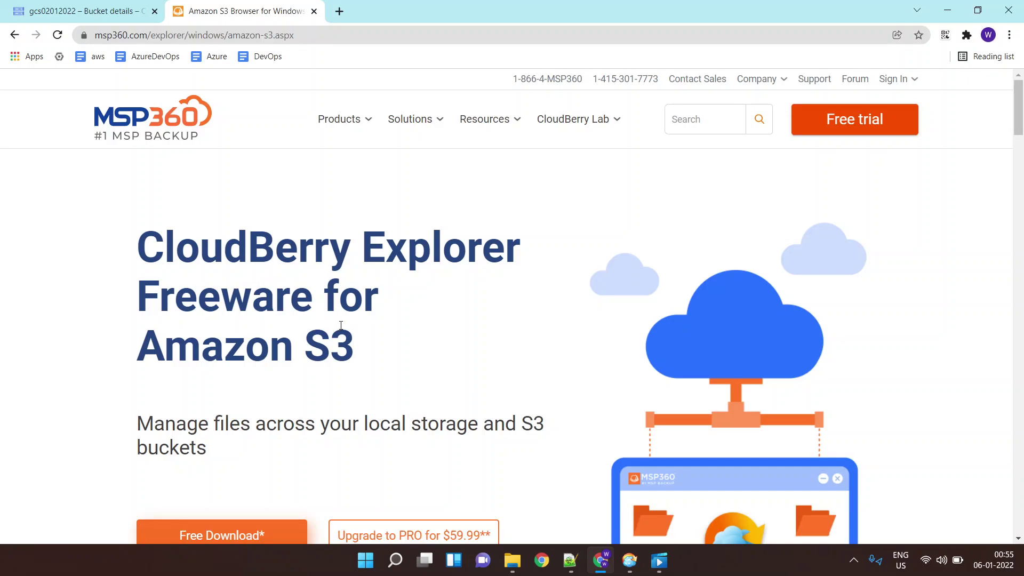
{"action": "left_click_drag", "start_coordinate": [374, 355], "coordinate": [133, 342]}
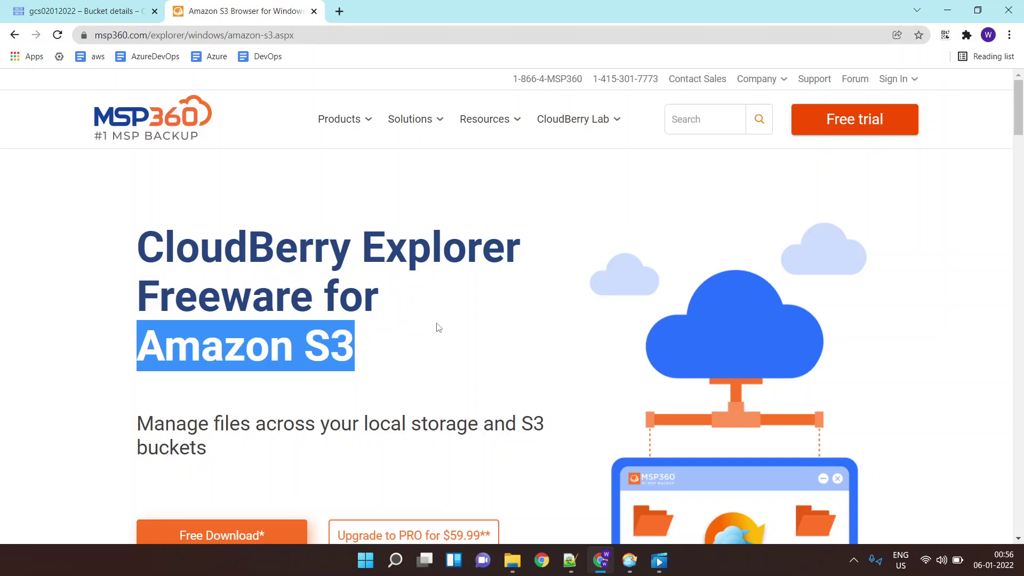
{"action": "left_click", "coordinate": [630, 561]}
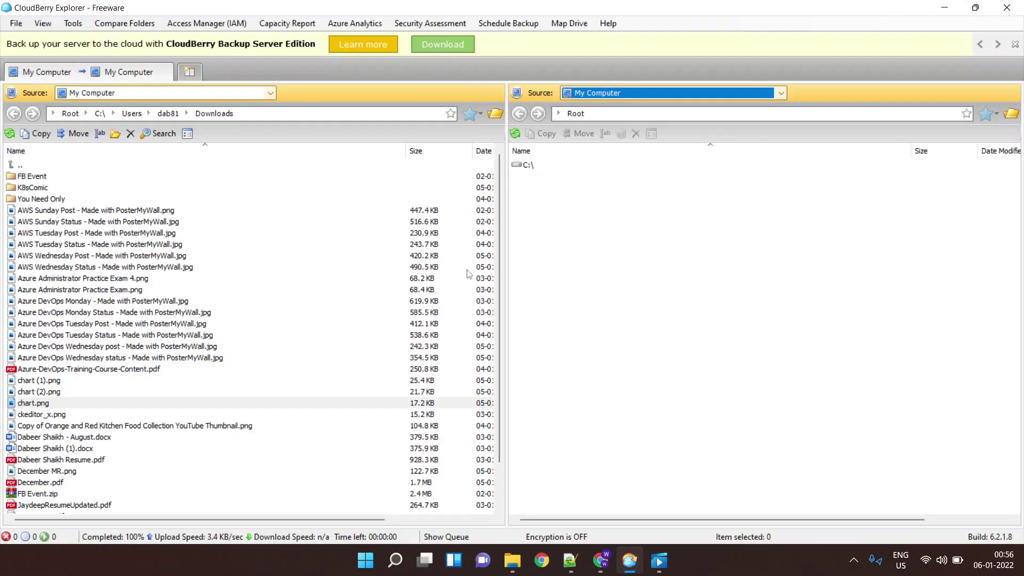
{"action": "left_click", "coordinate": [945, 7]}
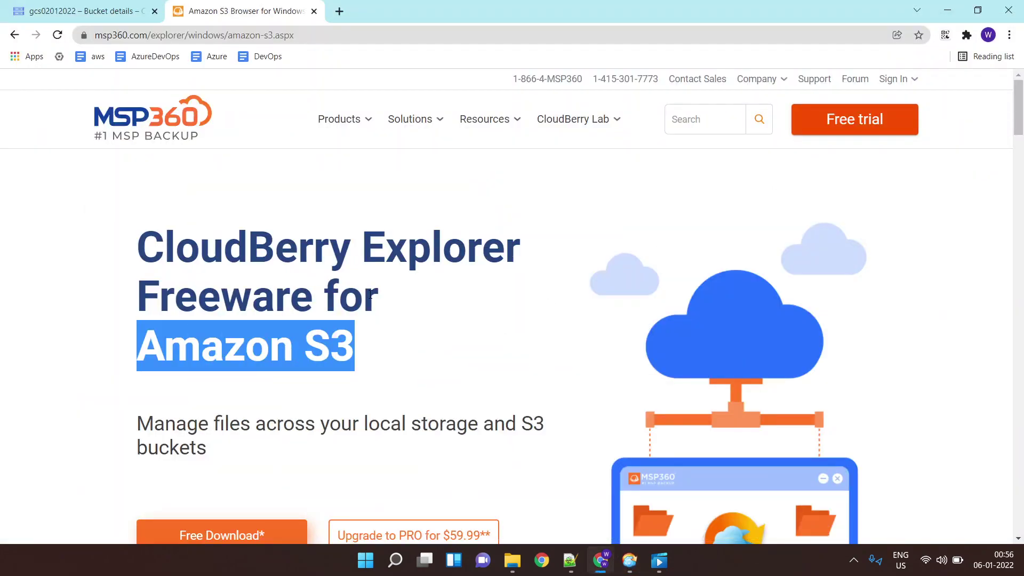
{"action": "left_click", "coordinate": [74, 9]}
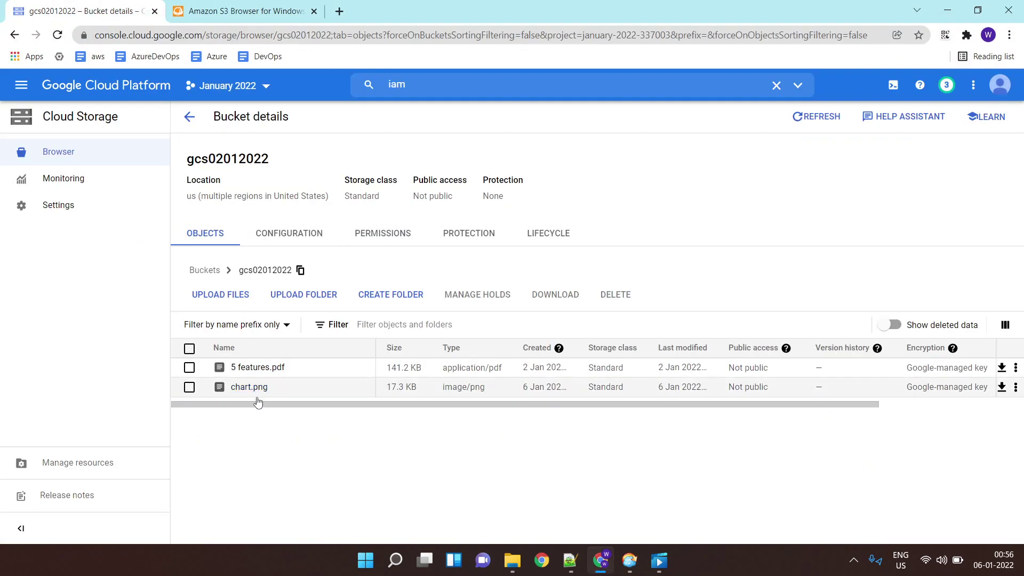
Step: Open the January 2022 project's home dashboard, then return to the MSP360 CloudBerry Explorer page
{"action": "left_click", "coordinate": [106, 85]}
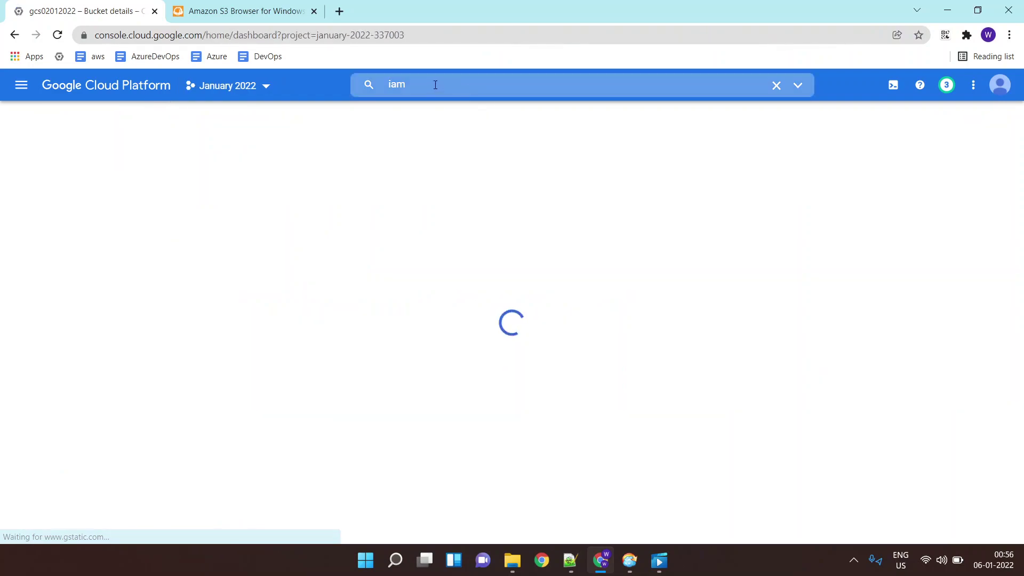
{"action": "left_click", "coordinate": [435, 85]}
{"action": "left_click", "coordinate": [2, 183]}
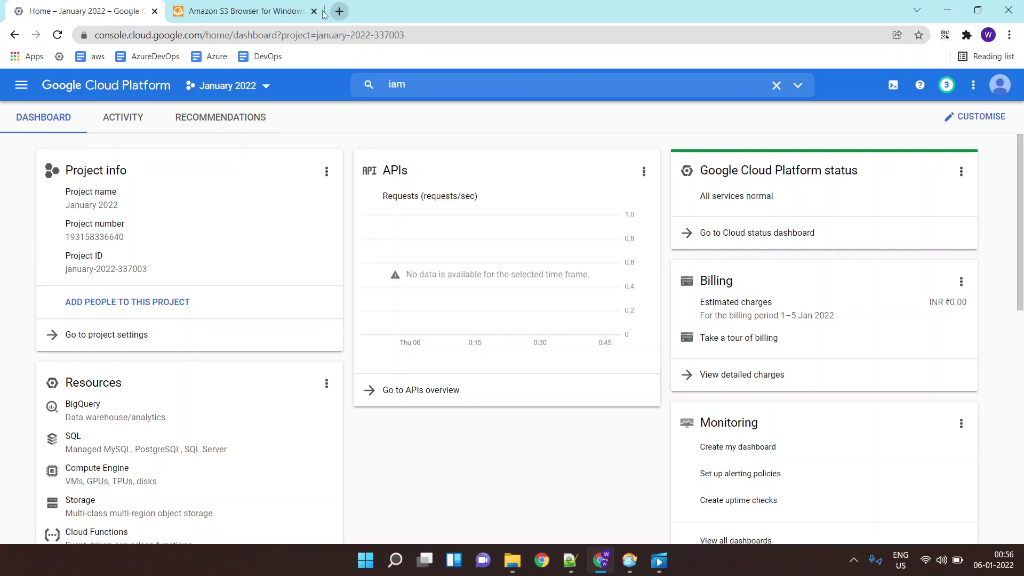
{"action": "left_click", "coordinate": [271, 11]}
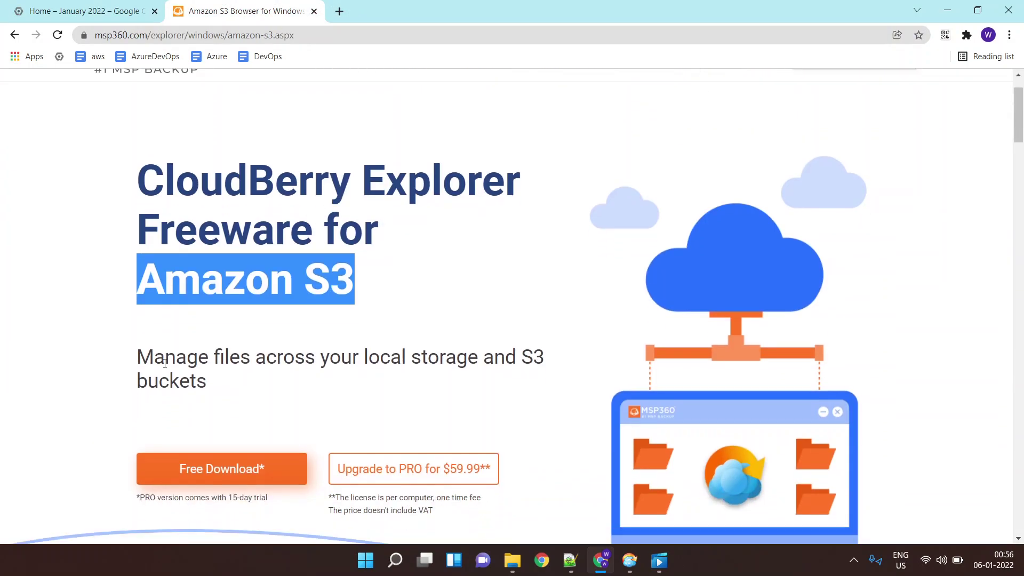
{"action": "left_click", "coordinate": [180, 222]}
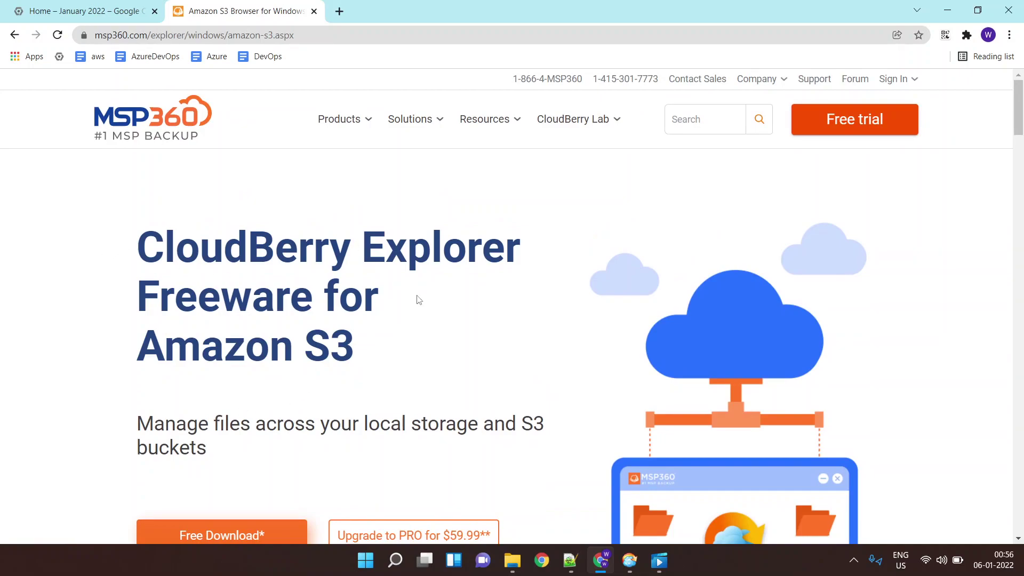
Step: Bring CloudBerry Explorer forward and open the right pane's Source list
{"action": "left_click", "coordinate": [640, 567]}
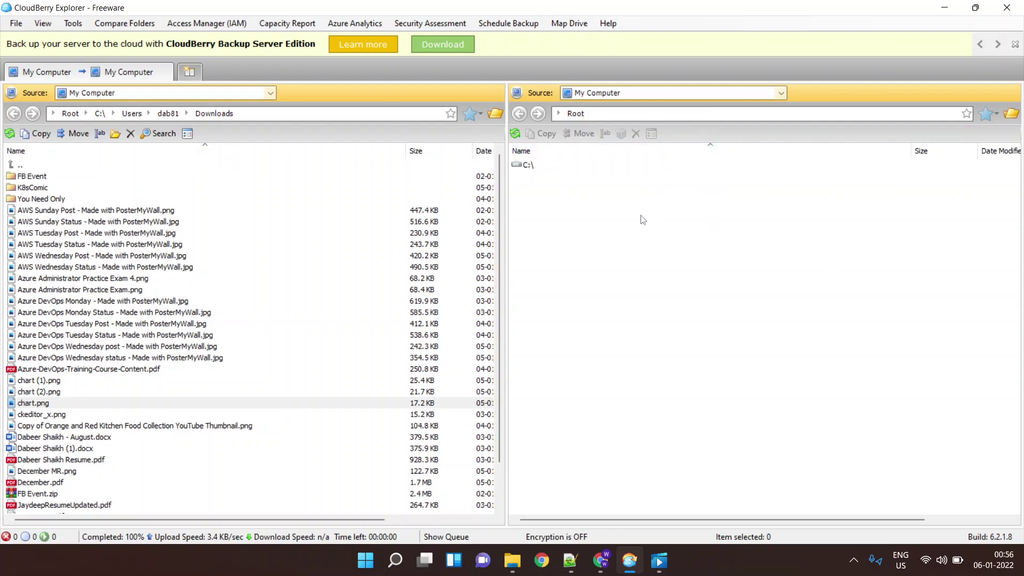
{"action": "left_click", "coordinate": [608, 94]}
Step: Add a new Google Cloud Storage account named webmagic.online1 with OAuth 2.0 (Service Account) authentication
{"action": "left_click", "coordinate": [607, 117]}
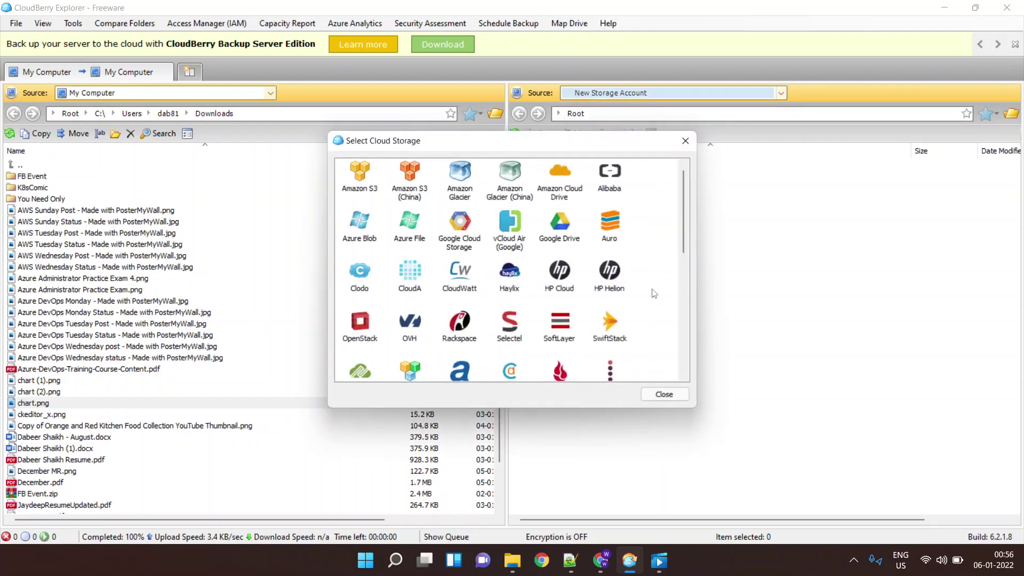
{"action": "double_click", "coordinate": [460, 224]}
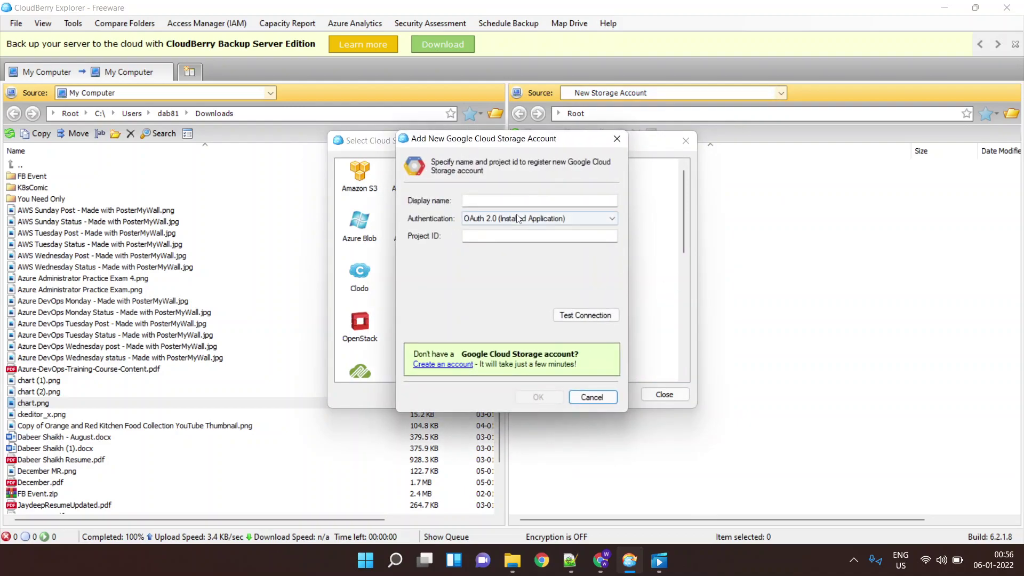
{"action": "left_click", "coordinate": [473, 200]}
{"action": "type", "text": "webmagic.online1"}
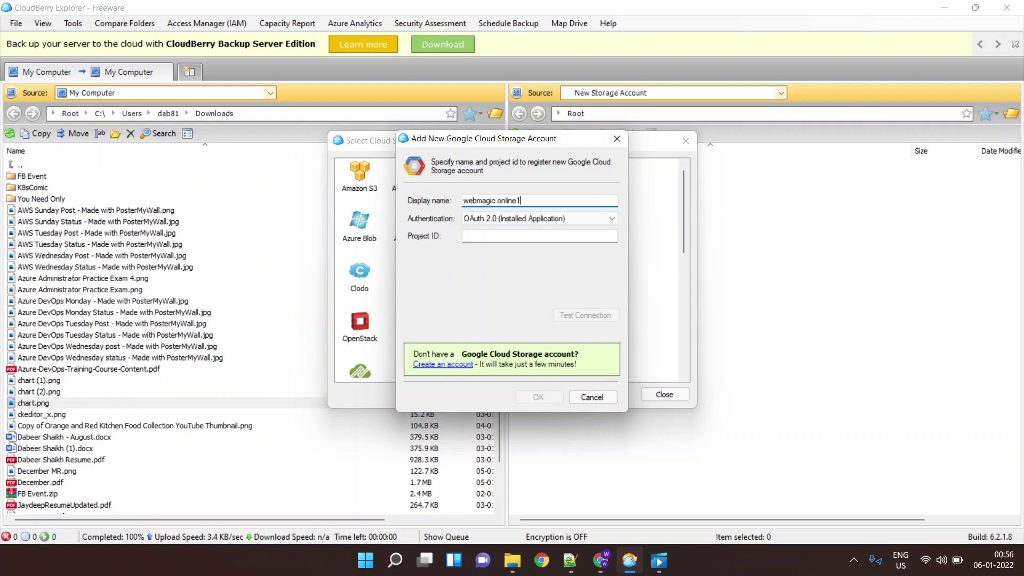
{"action": "left_click", "coordinate": [536, 219]}
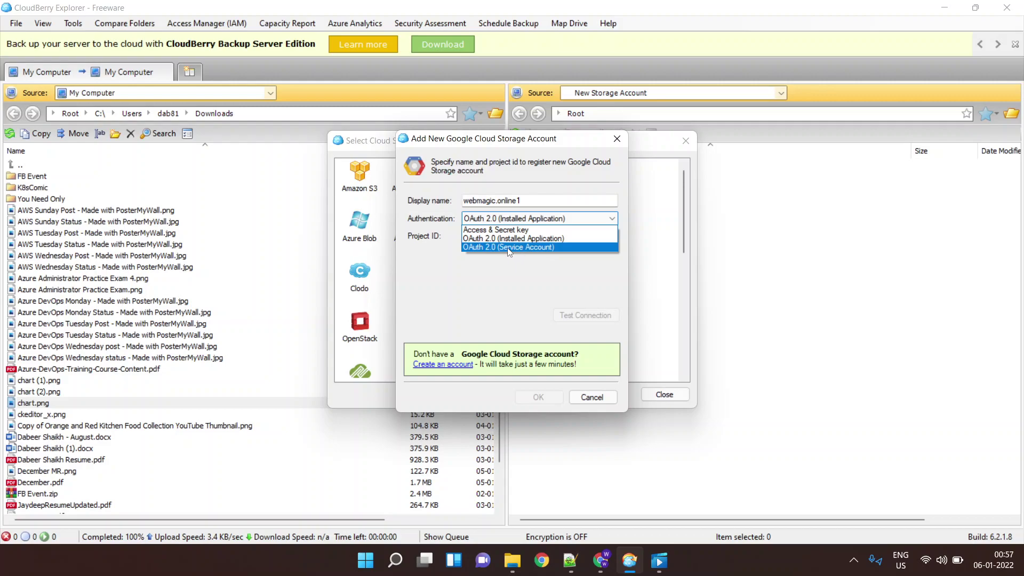
{"action": "left_click", "coordinate": [509, 248]}
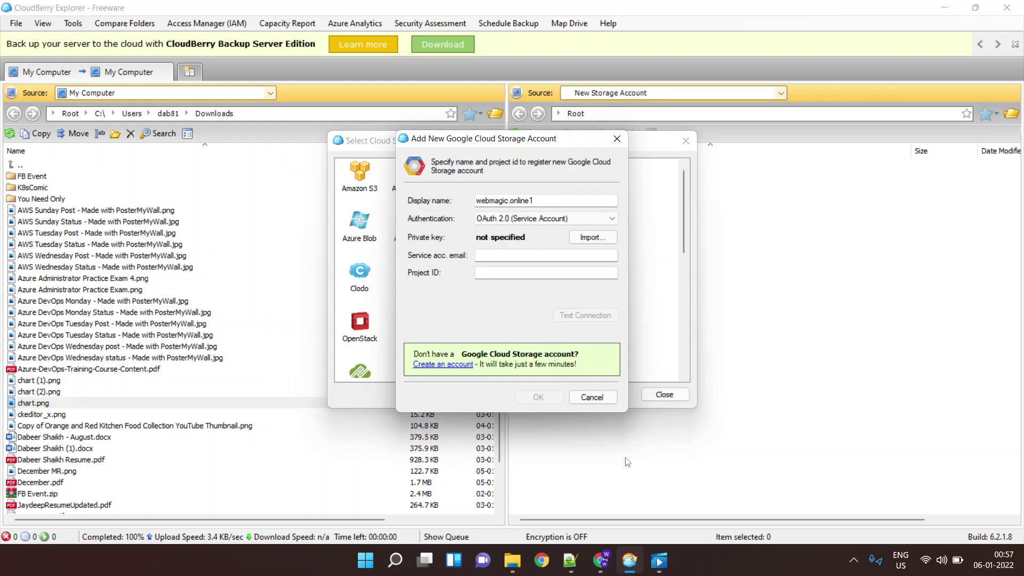
{"action": "left_click", "coordinate": [601, 560]}
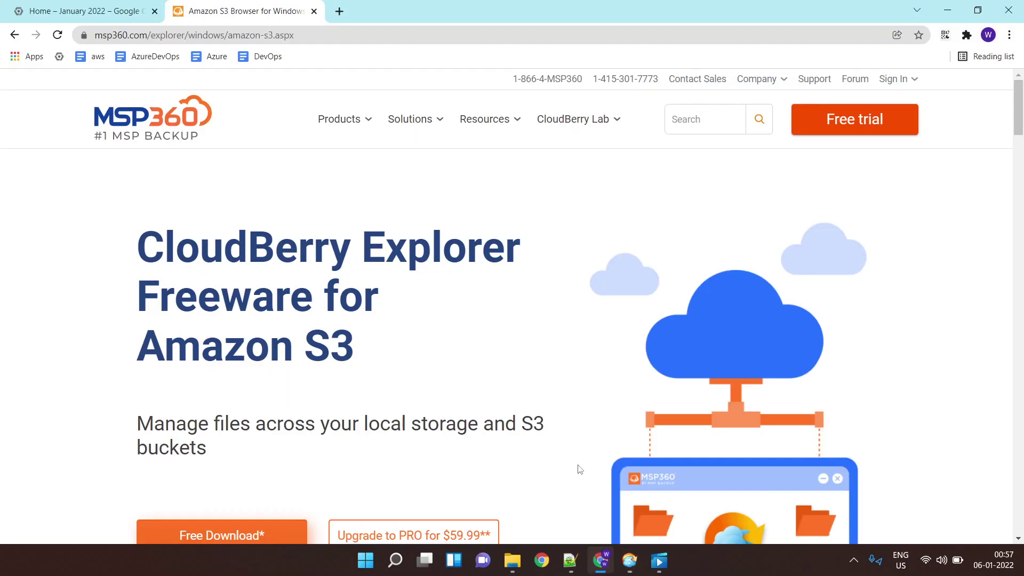
Step: Go to IAM & Admin Service Accounts and start creating a new service account
{"action": "left_click", "coordinate": [91, 12]}
{"action": "left_click", "coordinate": [421, 84]}
{"action": "left_click", "coordinate": [434, 140]}
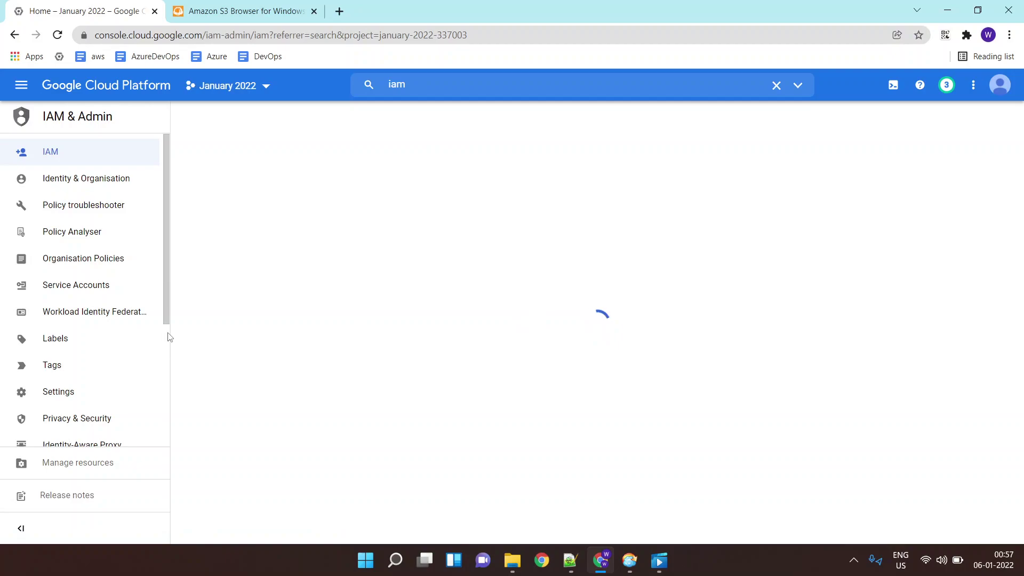
{"action": "left_click", "coordinate": [135, 289]}
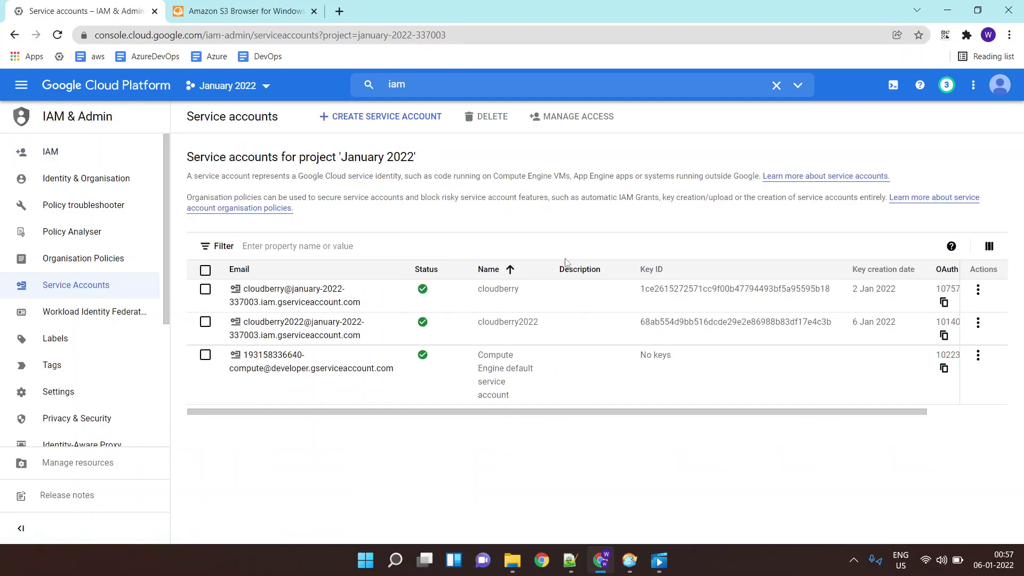
{"action": "left_click", "coordinate": [354, 121]}
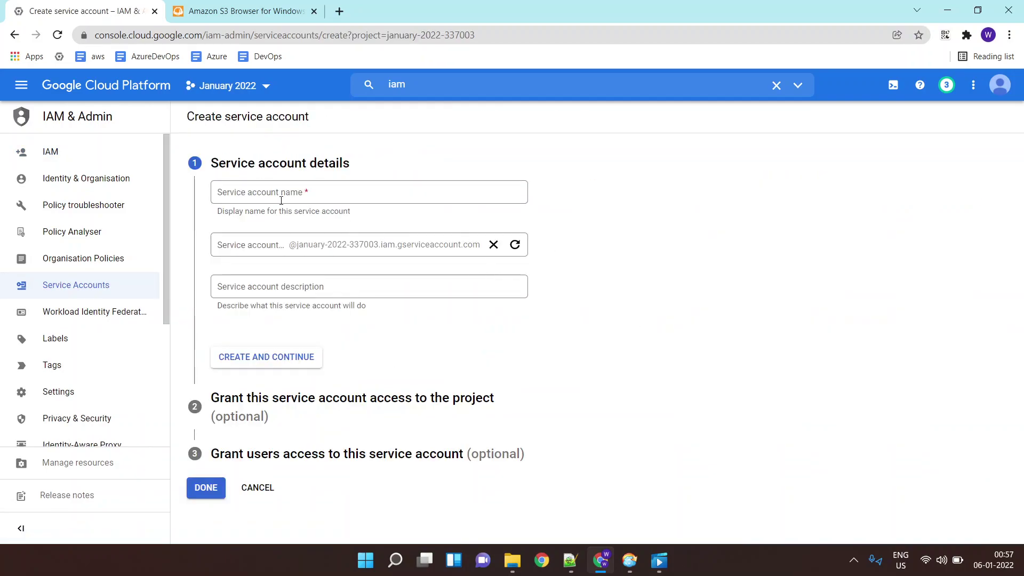
Step: Name the new service account cb-serviceaccount
{"action": "left_click", "coordinate": [278, 188]}
{"action": "type", "text": "cb"}
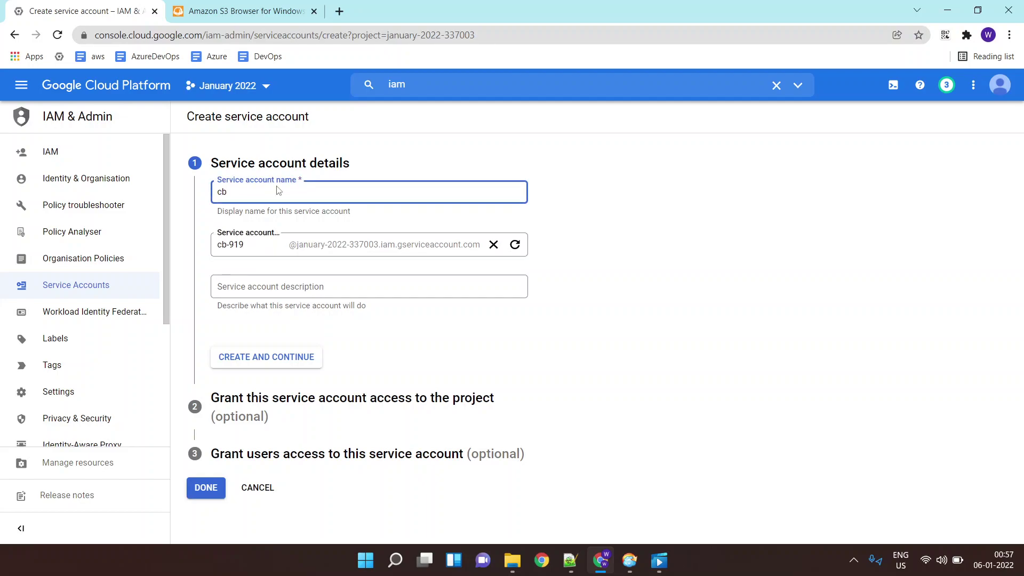
{"action": "type", "text": "-serviceaccount"}
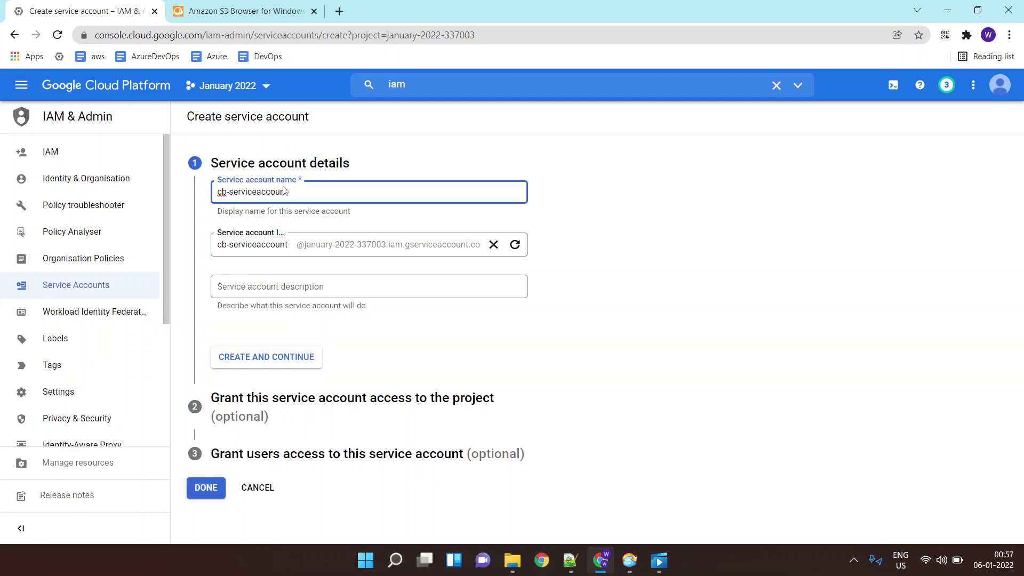
{"action": "key", "text": "ctrl+a"}
{"action": "left_click", "coordinate": [673, 263]}
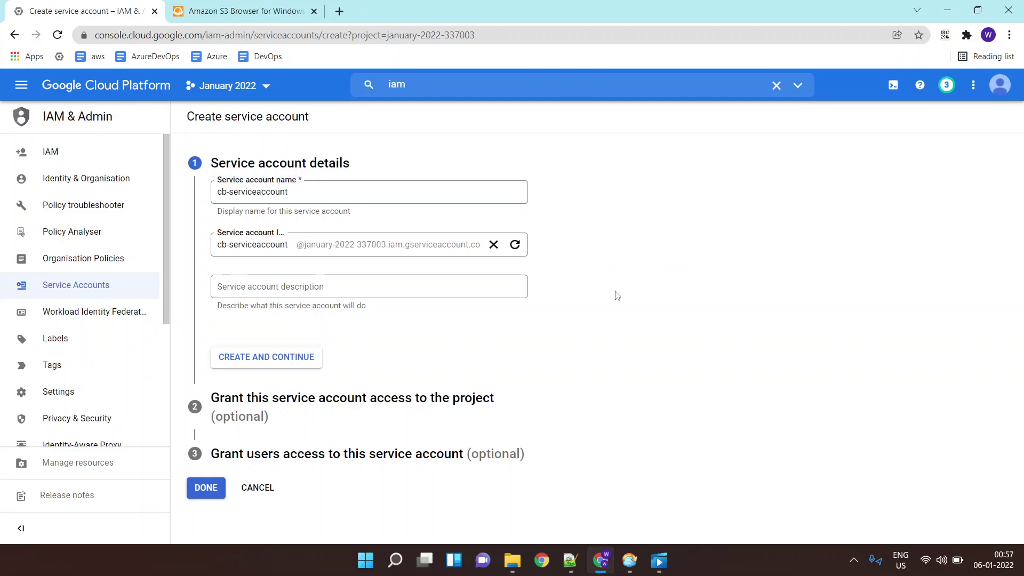
Step: Grant the new service account the Storage Admin role
{"action": "left_click", "coordinate": [295, 360]}
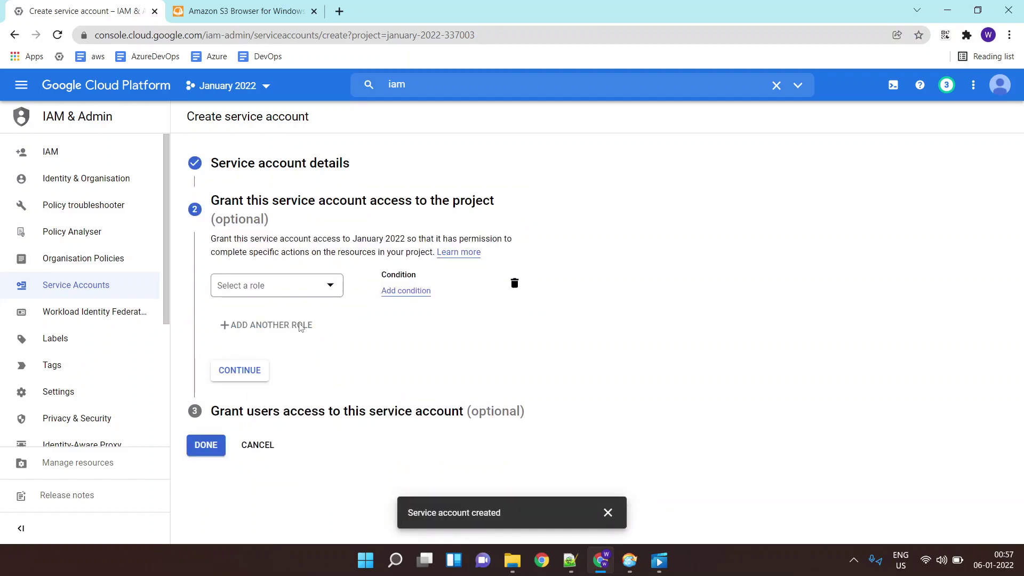
{"action": "left_click", "coordinate": [306, 284]}
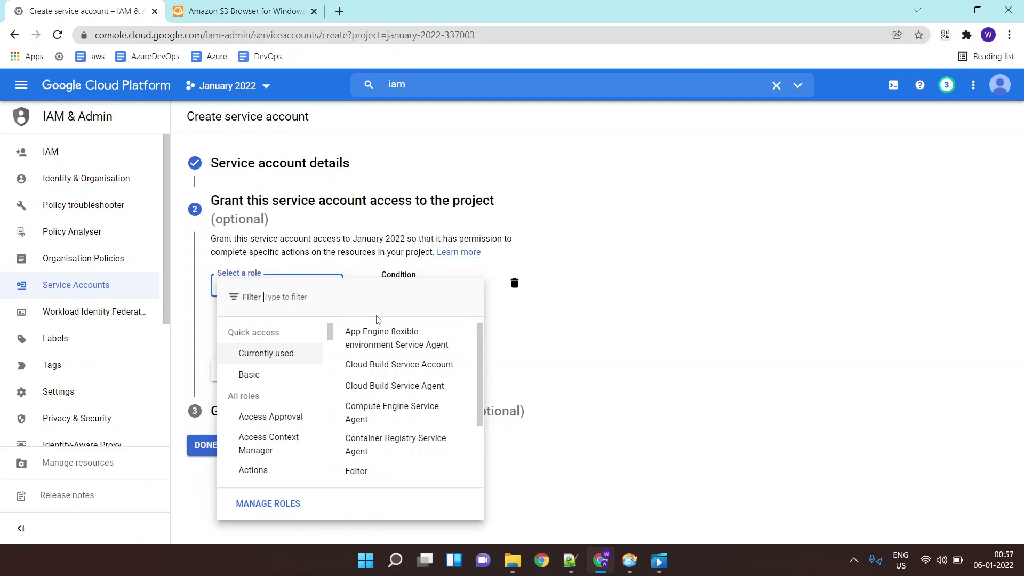
{"action": "type", "text": "st"}
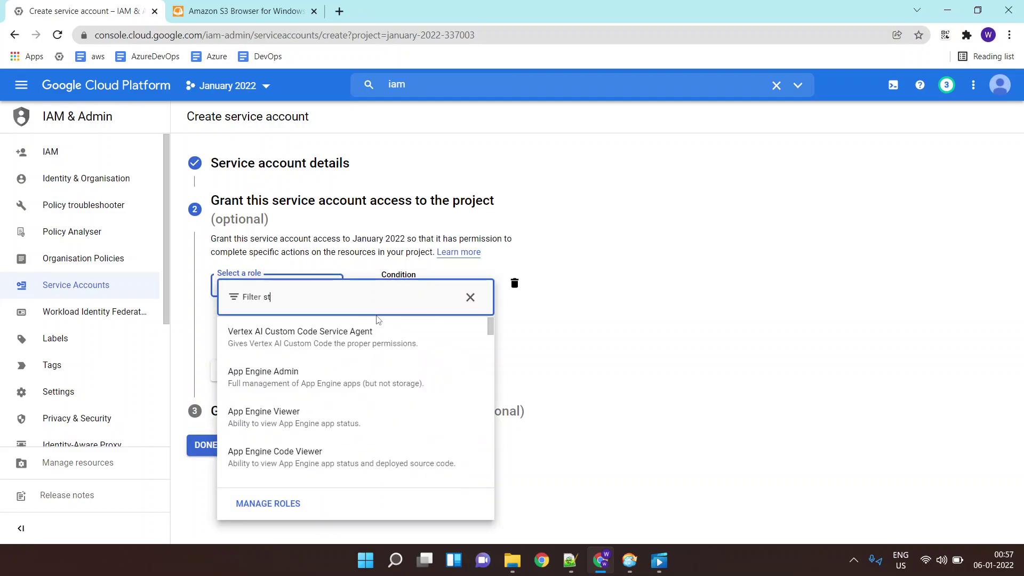
{"action": "type", "text": "orage admi"}
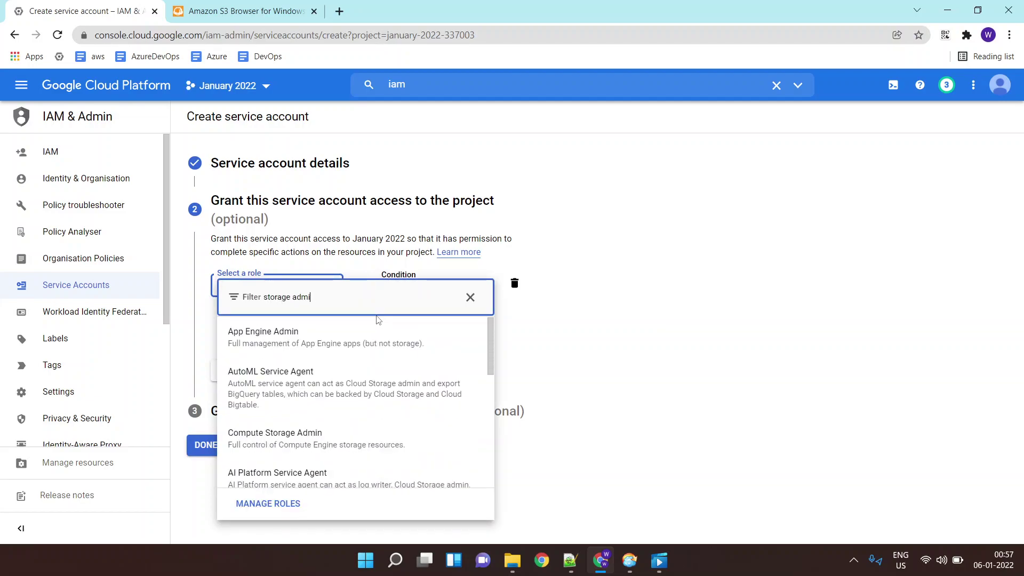
{"action": "scroll", "coordinate": [296, 402], "scroll_direction": "down", "scroll_amount": 5}
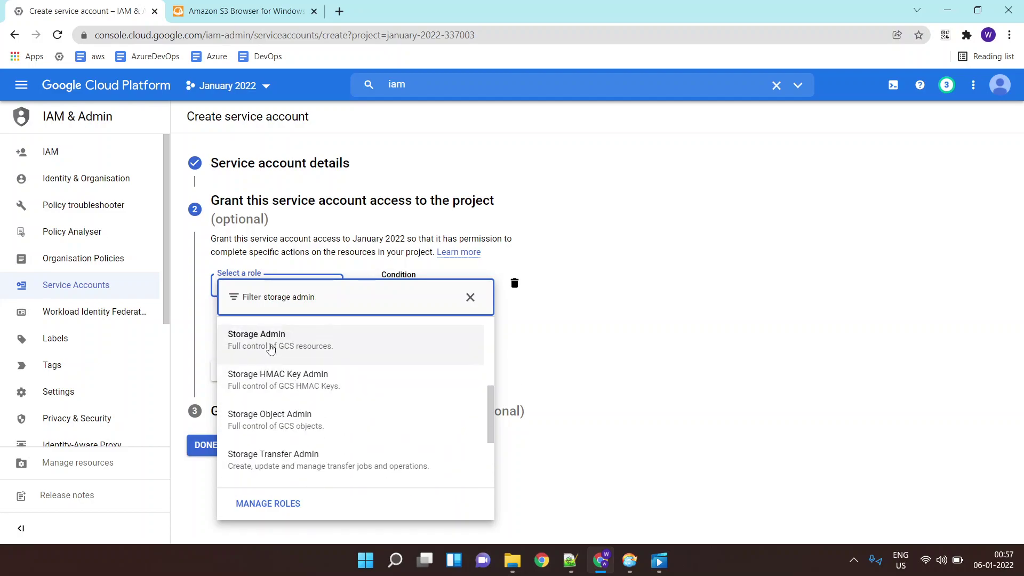
{"action": "left_click", "coordinate": [268, 346]}
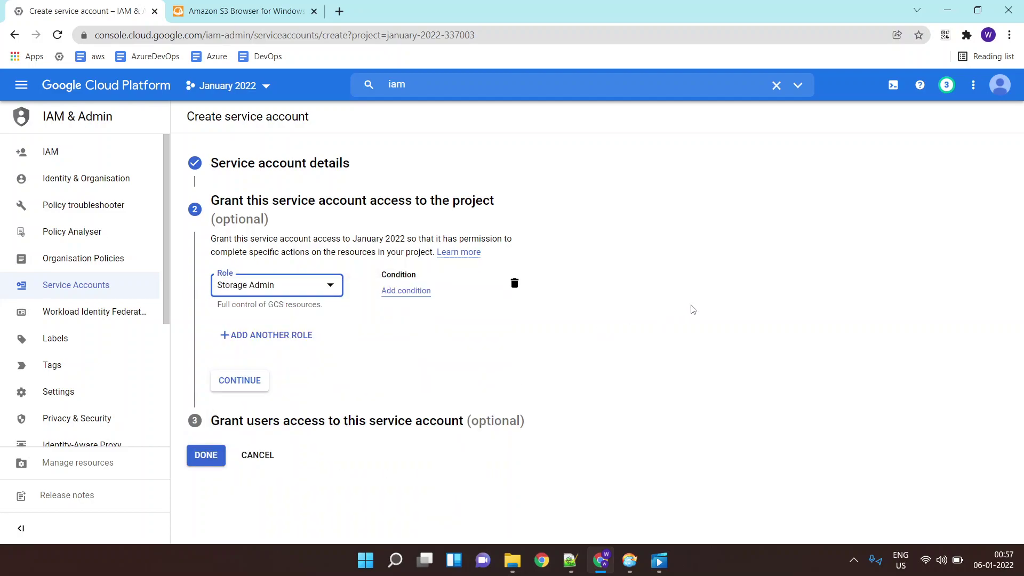
{"action": "left_click", "coordinate": [235, 381]}
Step: Finish creating cb-serviceaccount, accepting the updated project policy, and return to the service accounts list
{"action": "left_click", "coordinate": [206, 455]}
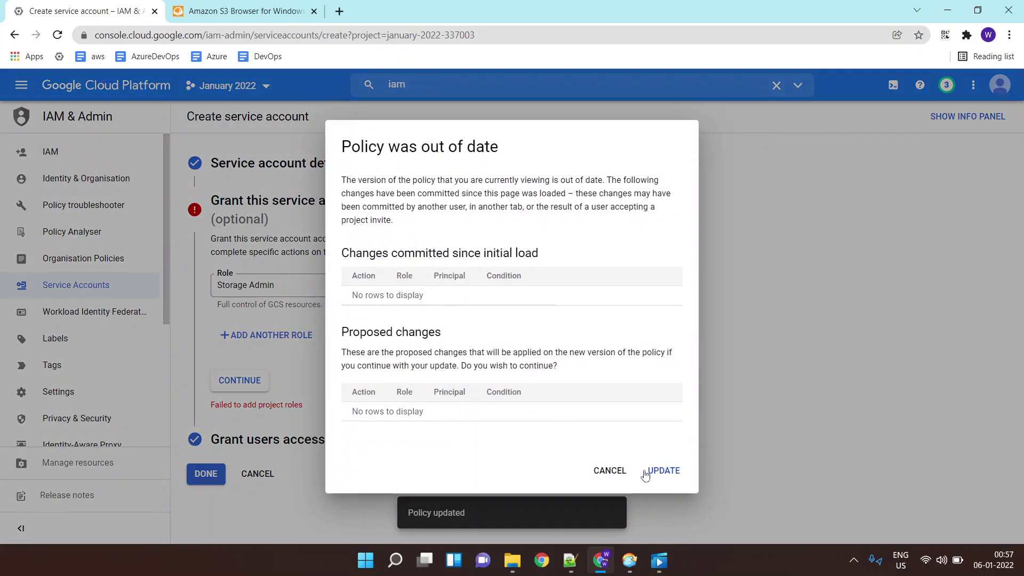
{"action": "left_click", "coordinate": [663, 470]}
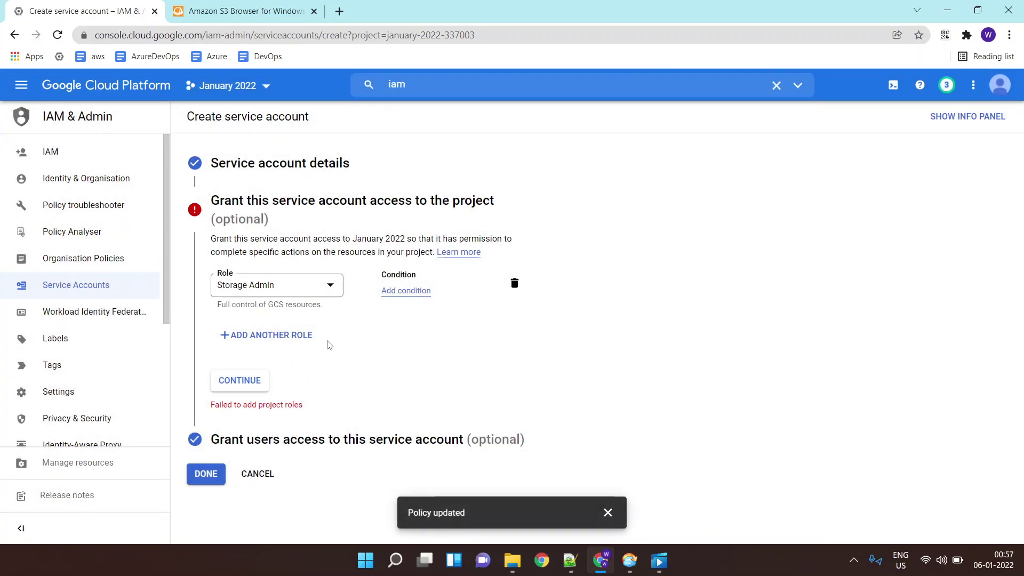
{"action": "left_click", "coordinate": [249, 379]}
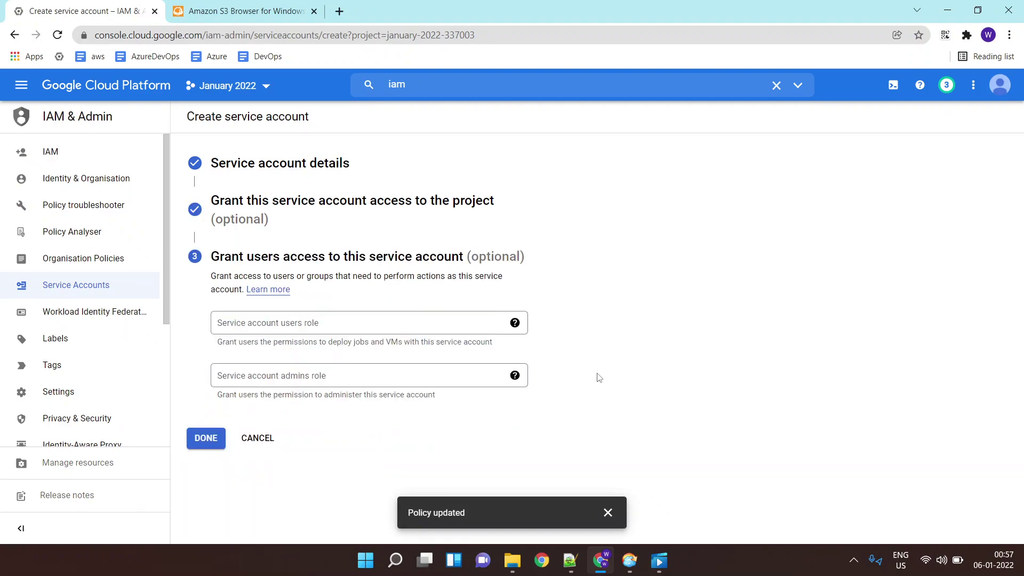
{"action": "left_click", "coordinate": [195, 439]}
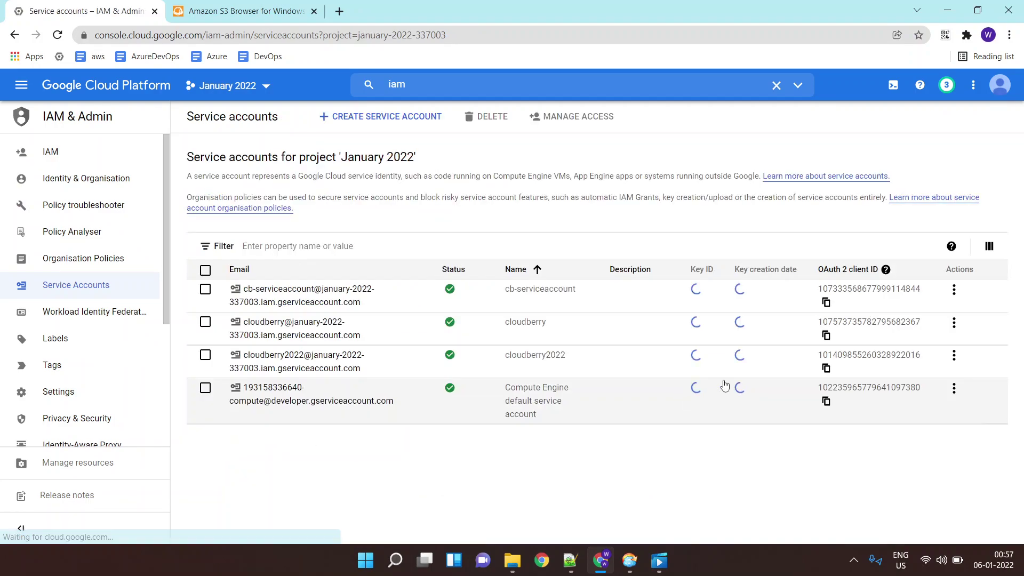
{"action": "left_click", "coordinate": [273, 295]}
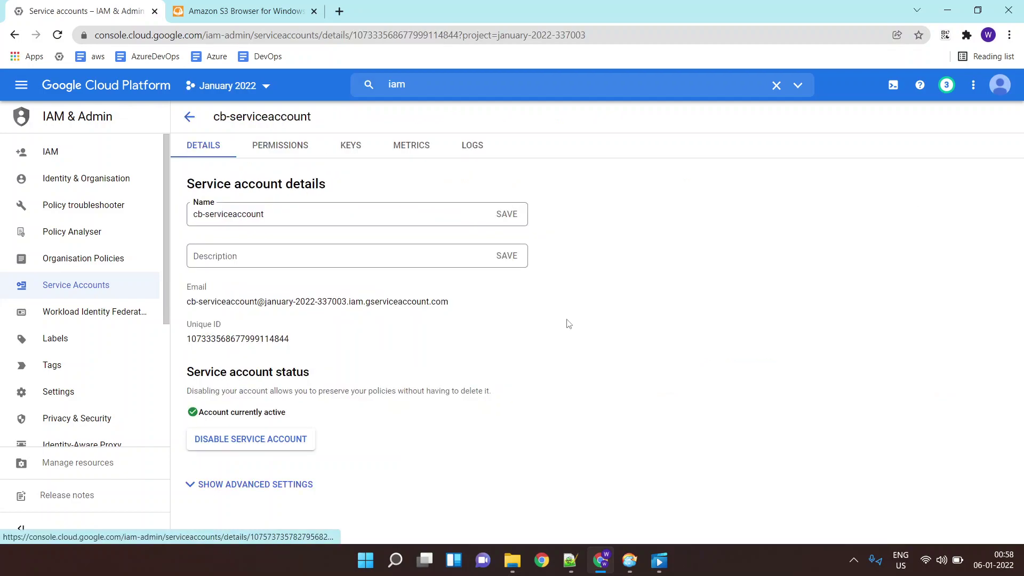
Step: Copy the service account's email into CloudBerry's account form
{"action": "triple_click", "coordinate": [265, 303]}
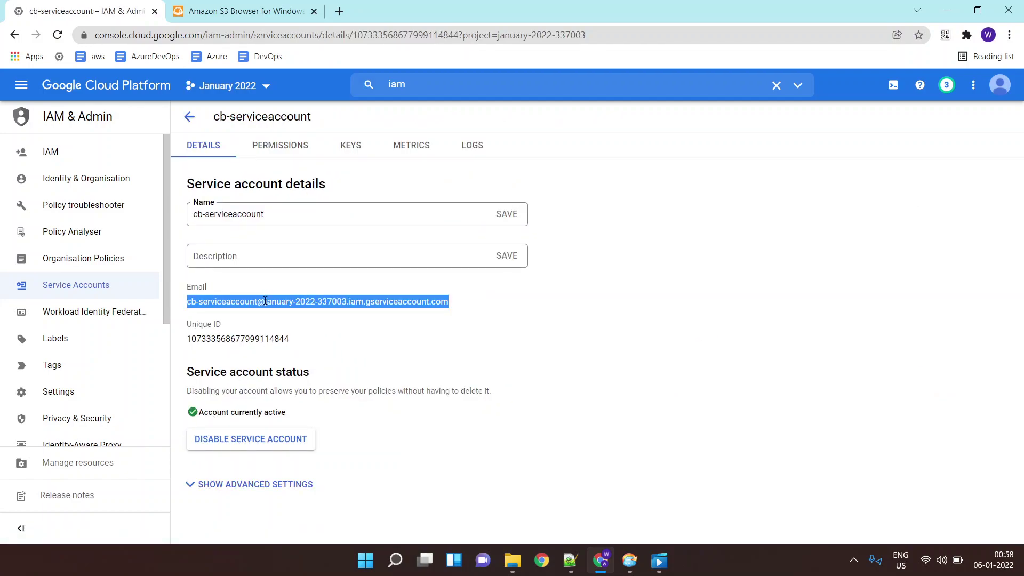
{"action": "key", "text": "ctrl+c"}
{"action": "key", "text": "alt+Tab"}
{"action": "left_click", "coordinate": [512, 255]}
{"action": "key", "text": "ctrl+v"}
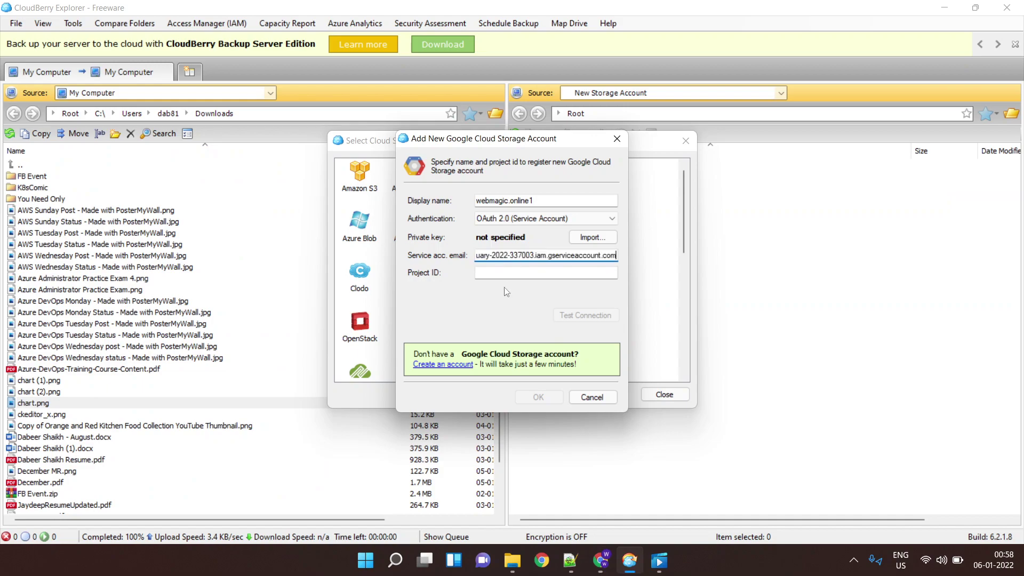
{"action": "key", "text": "alt+Tab"}
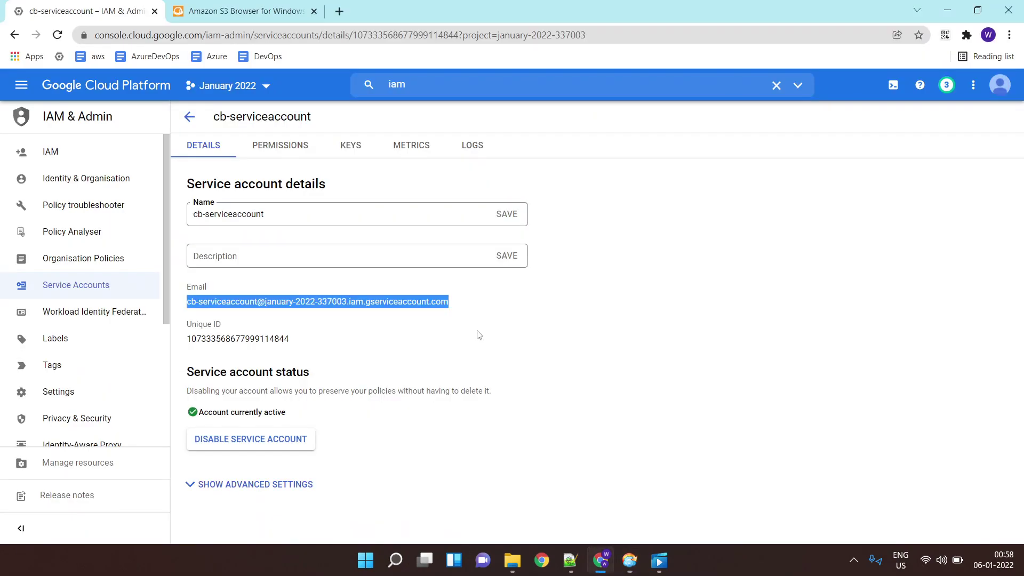
{"action": "left_click", "coordinate": [212, 91]}
{"action": "left_click_drag", "start_coordinate": [617, 246], "coordinate": [532, 240]}
{"action": "key", "text": "ctrl+c"}
{"action": "key", "text": "alt+Tab"}
{"action": "left_click", "coordinate": [504, 274]}
{"action": "key", "text": "ctrl+v"}
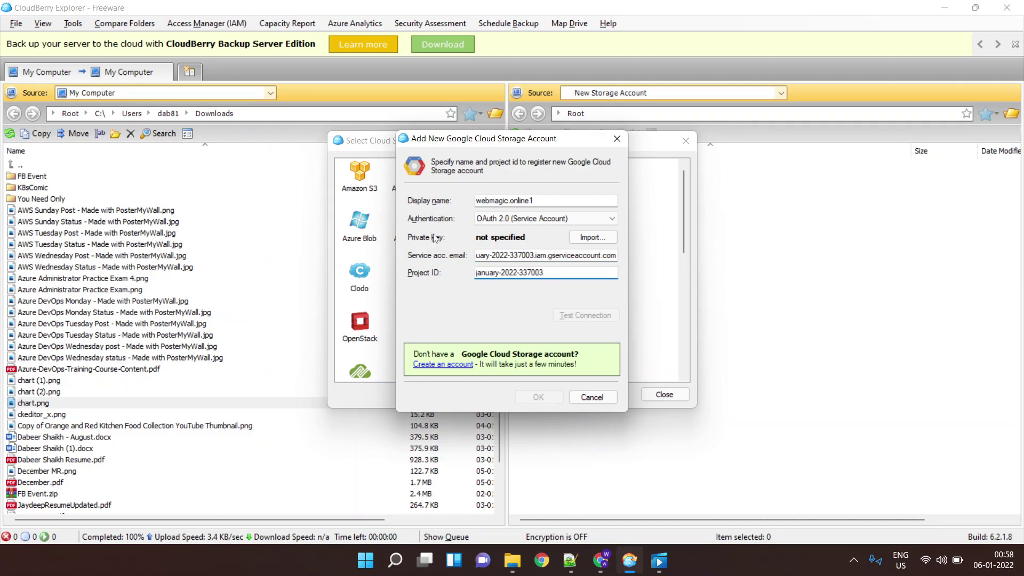
{"action": "key", "text": "alt+Tab"}
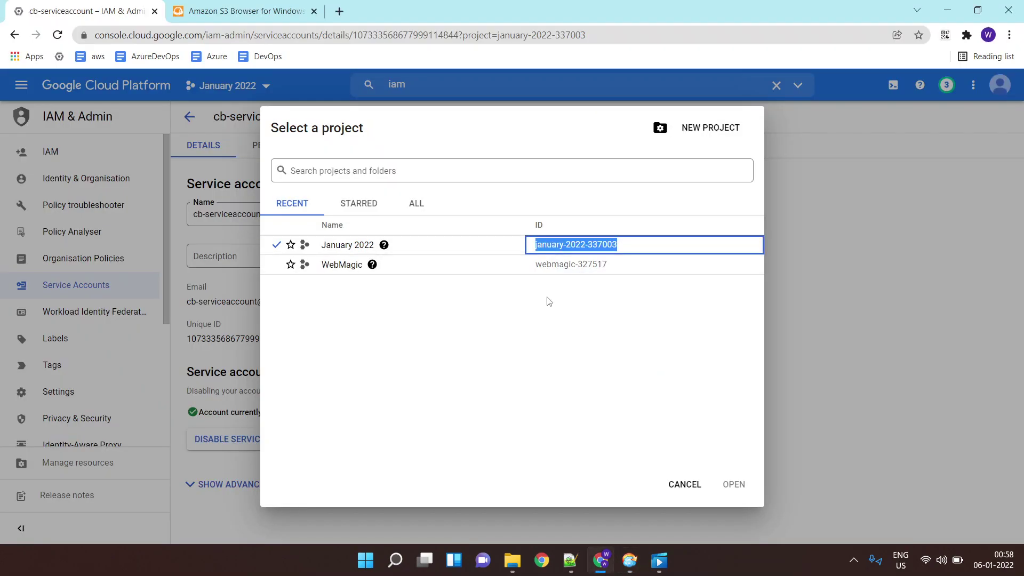
{"action": "left_click", "coordinate": [836, 213]}
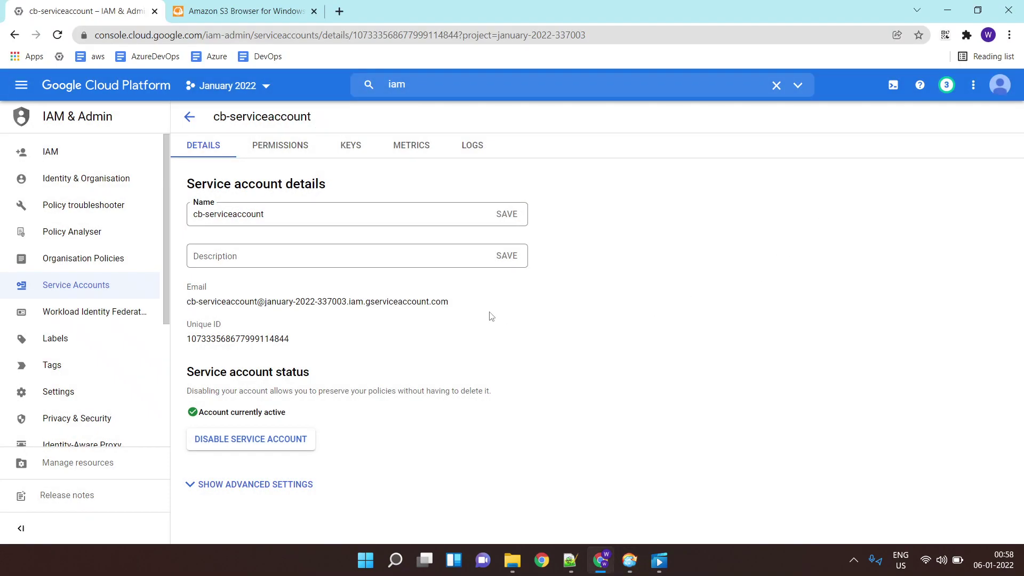
Step: Create and download a new JSON private key for cb-serviceaccount
{"action": "left_click", "coordinate": [362, 151]}
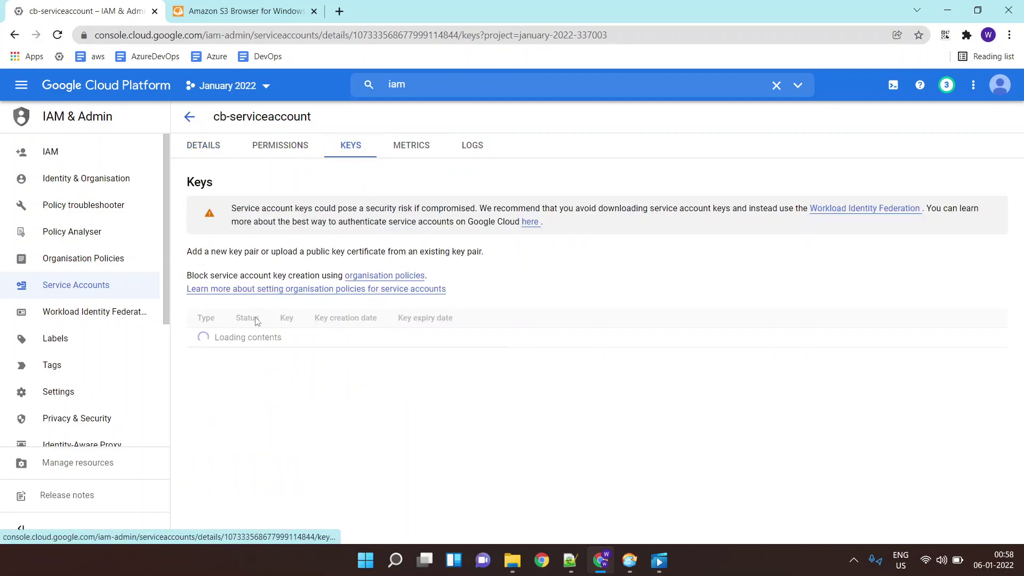
{"action": "left_click", "coordinate": [230, 317]}
{"action": "left_click", "coordinate": [229, 338]}
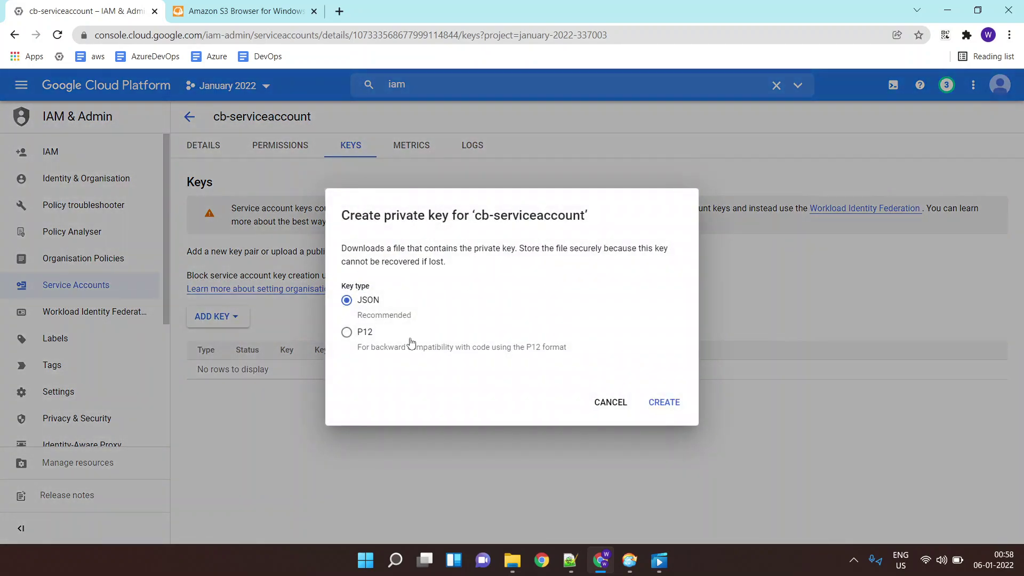
{"action": "left_click", "coordinate": [665, 402]}
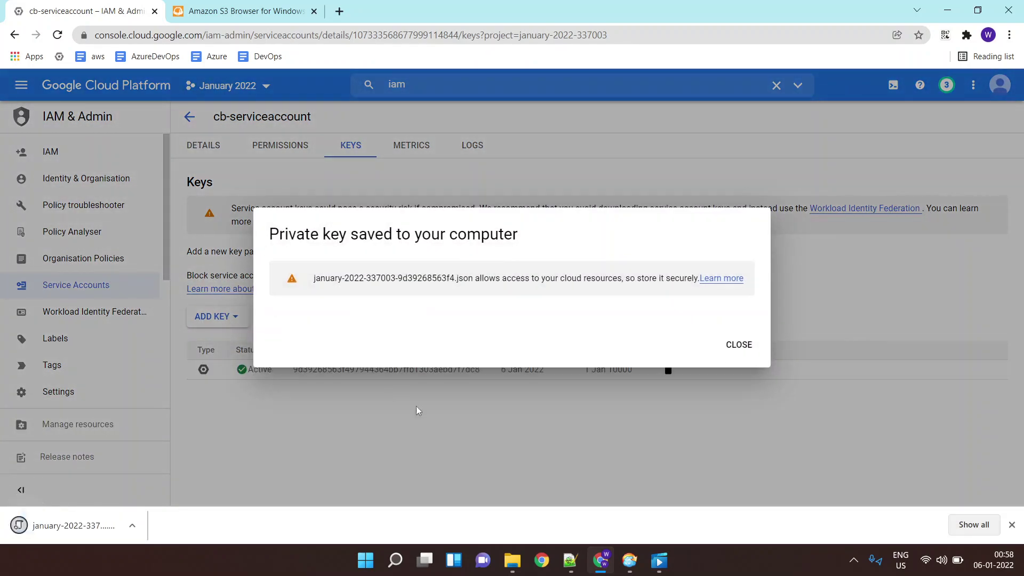
{"action": "left_click", "coordinate": [739, 345]}
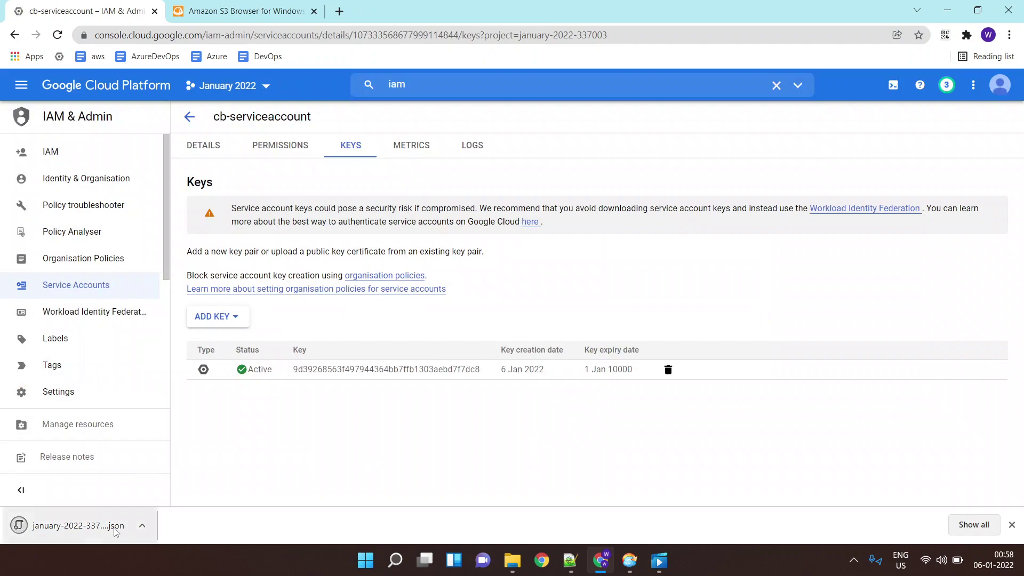
Step: Import the downloaded JSON key, pass the connection test, and save the webmagic.online1 account
{"action": "left_click", "coordinate": [629, 564]}
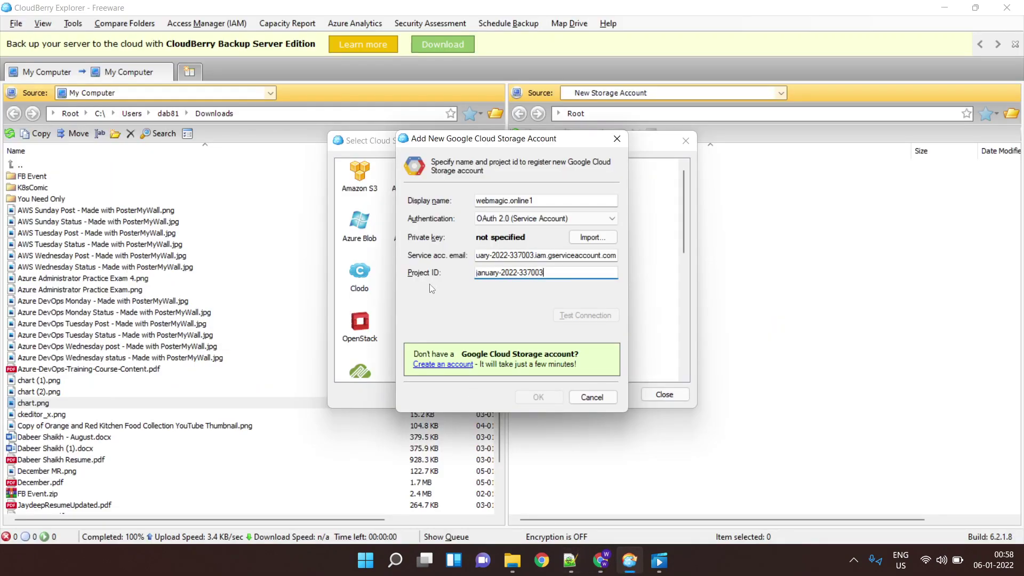
{"action": "left_click", "coordinate": [592, 239]}
{"action": "double_click", "coordinate": [601, 273]}
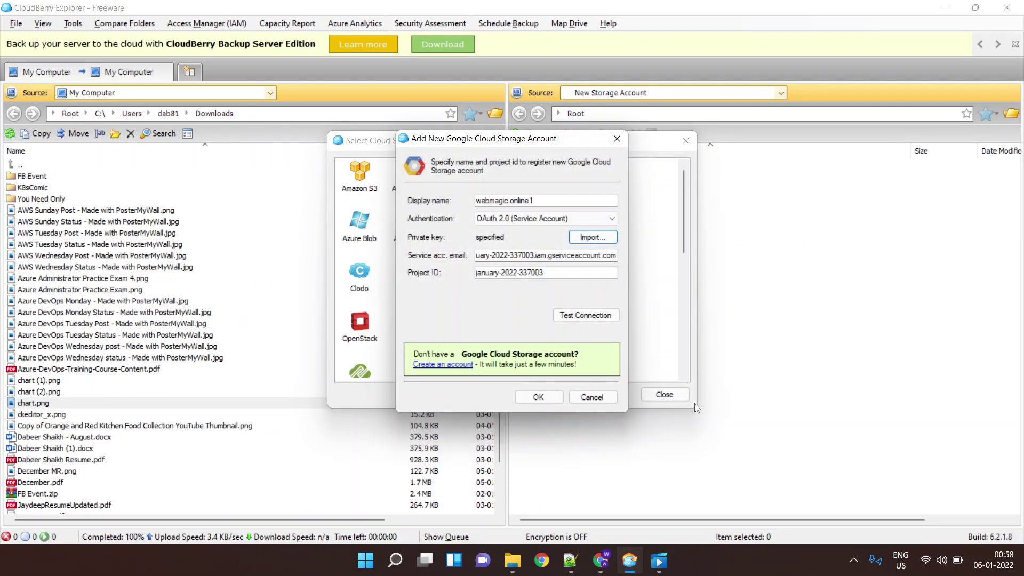
{"action": "left_click", "coordinate": [591, 314]}
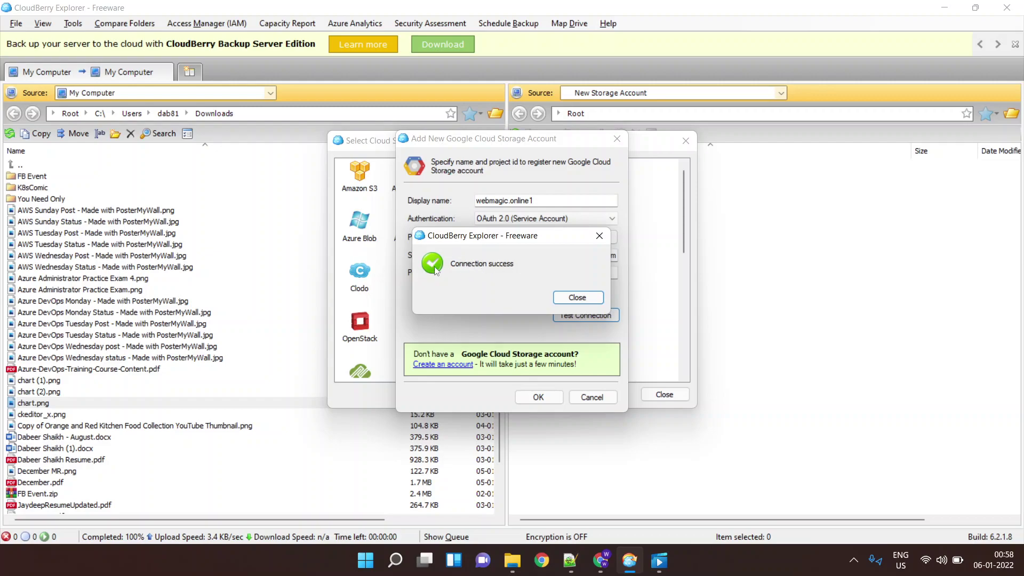
{"action": "left_click", "coordinate": [576, 298]}
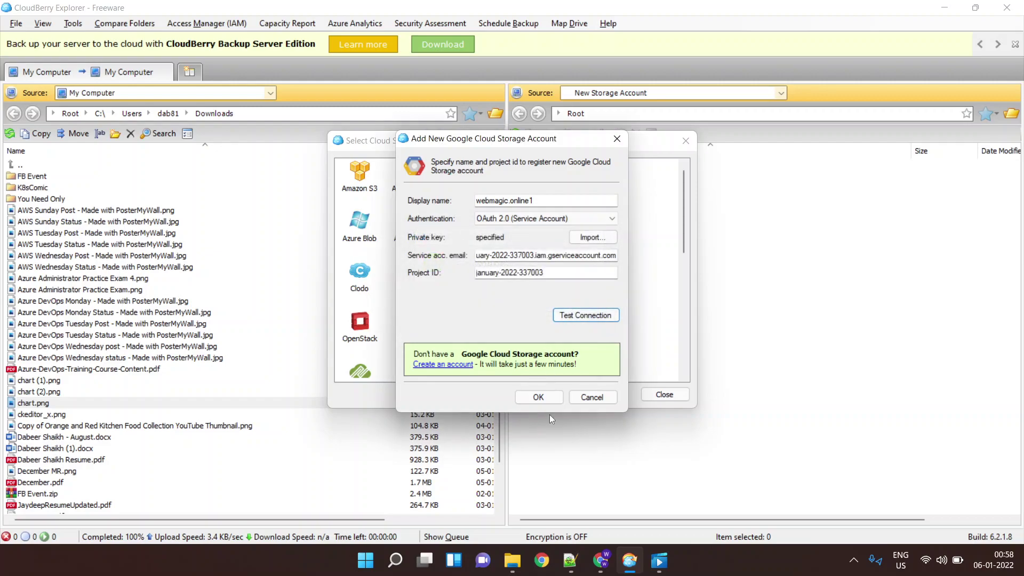
{"action": "left_click", "coordinate": [558, 400]}
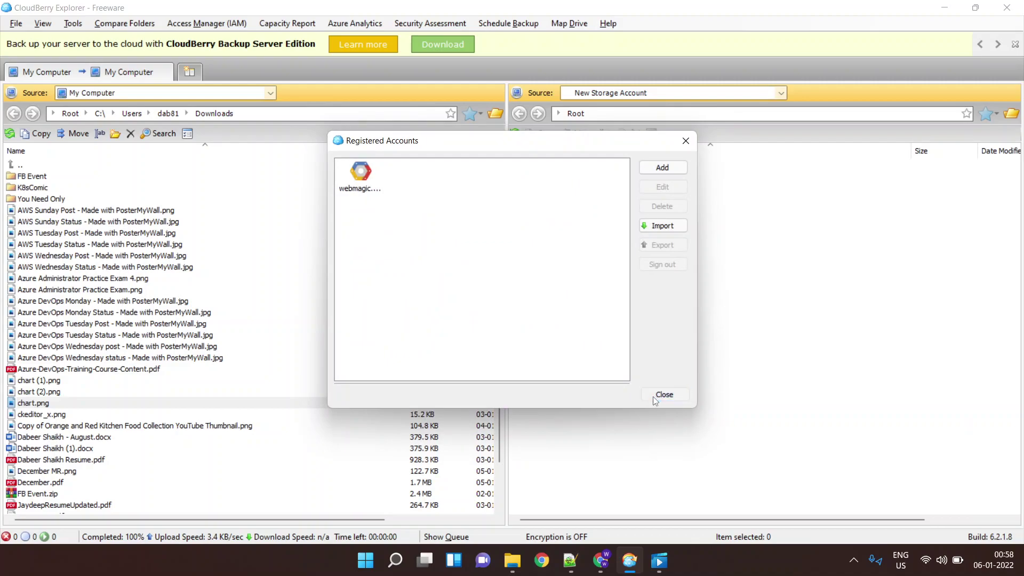
{"action": "left_click", "coordinate": [655, 401]}
{"action": "left_click", "coordinate": [617, 98]}
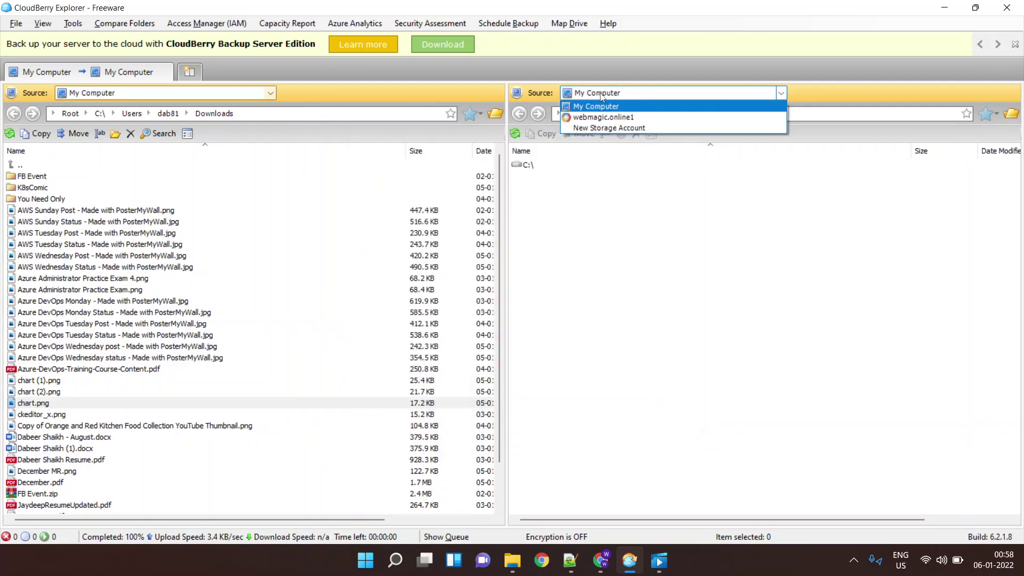
Step: Browse webmagic.online1 in the right pane and create the bucket gcs06012022
{"action": "left_click", "coordinate": [578, 118]}
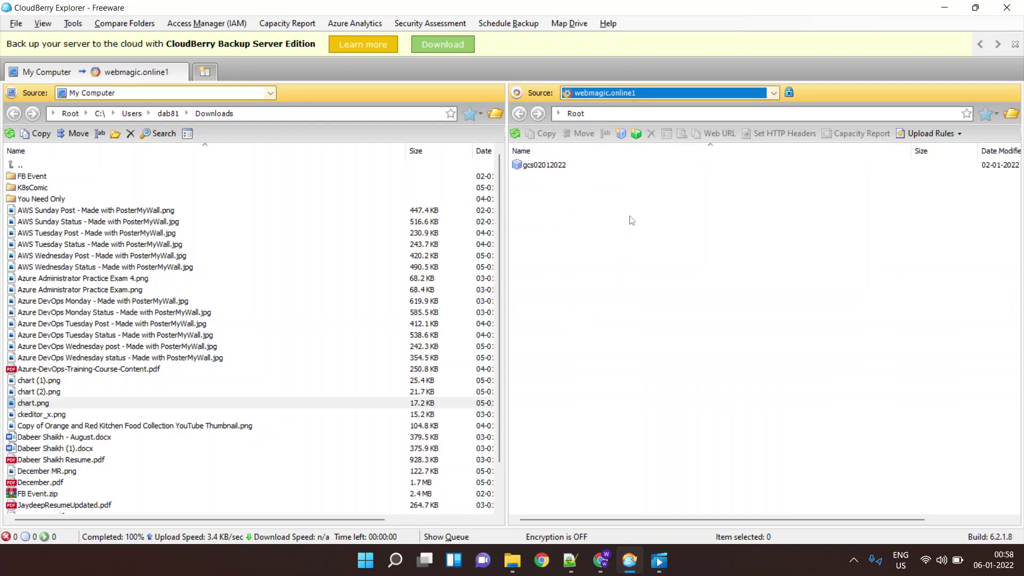
{"action": "left_click", "coordinate": [620, 133]}
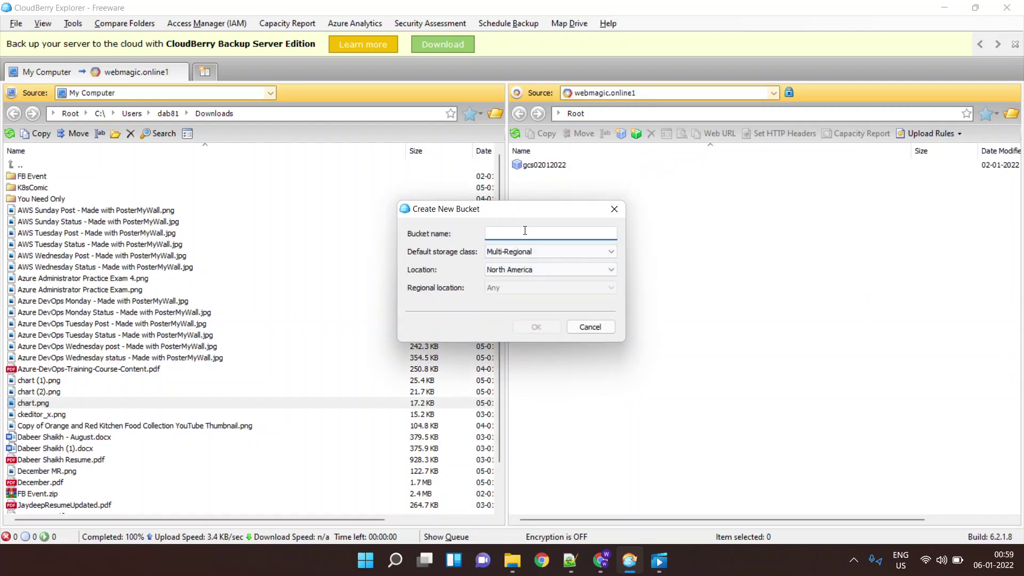
{"action": "type", "text": "gcs0601"}
{"action": "type", "text": "2022"}
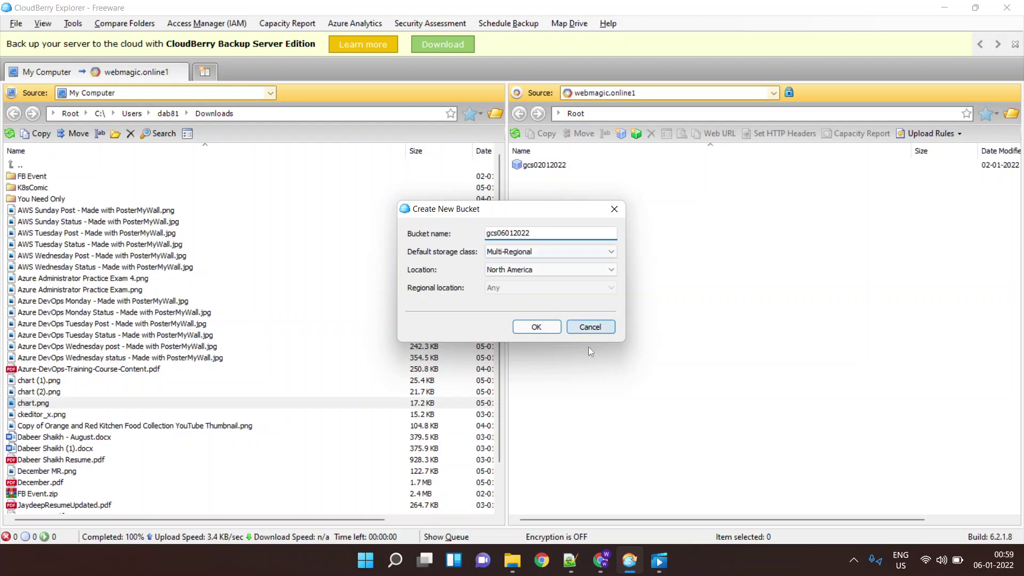
{"action": "left_click", "coordinate": [536, 327]}
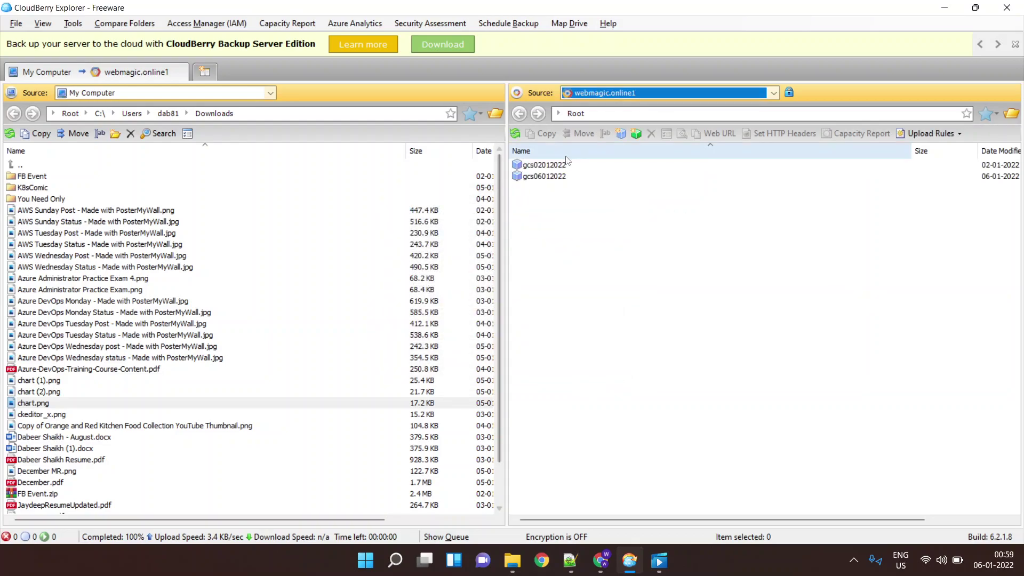
Step: Open the gcs06012022 bucket and copy chart.png from Downloads into it
{"action": "double_click", "coordinate": [545, 176]}
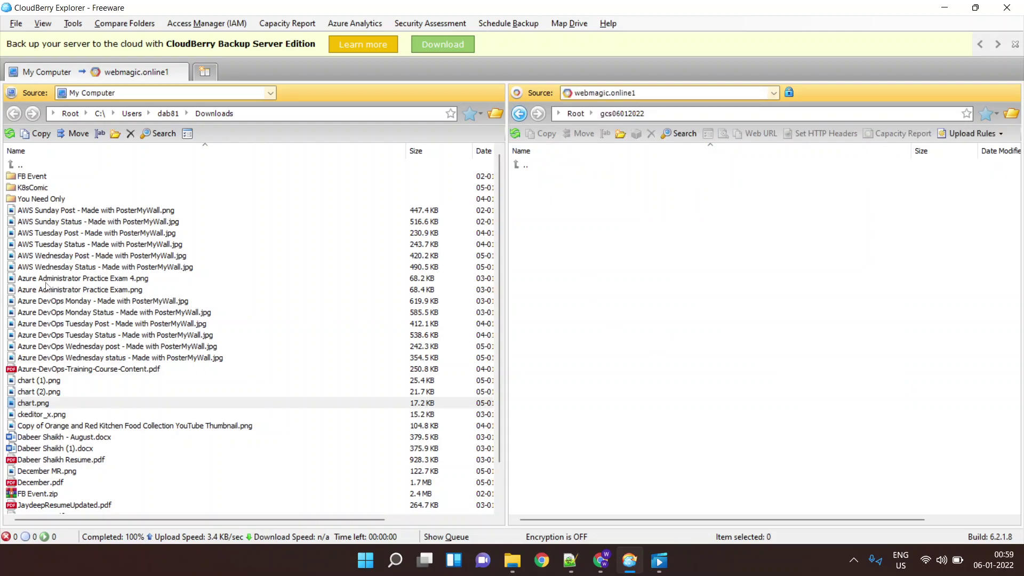
{"action": "left_click_drag", "start_coordinate": [28, 406], "coordinate": [660, 244]}
{"action": "left_click", "coordinate": [528, 305]}
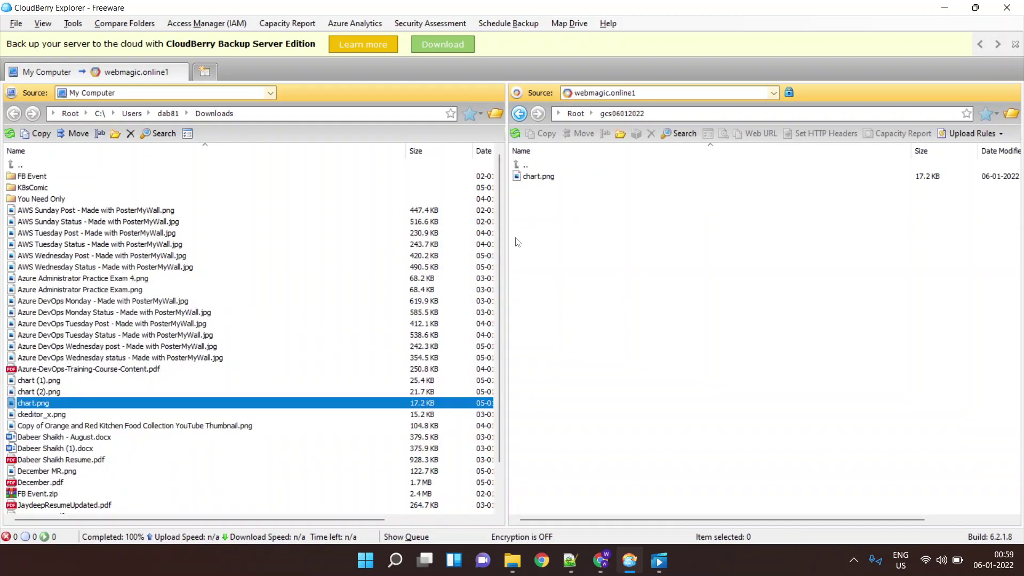
Step: Copy the FB Event folder from Downloads into gcs06012022, then minimise CloudBerry Explorer
{"action": "key", "text": "ctrl+a"}
{"action": "left_click_drag", "start_coordinate": [110, 258], "coordinate": [63, 278]}
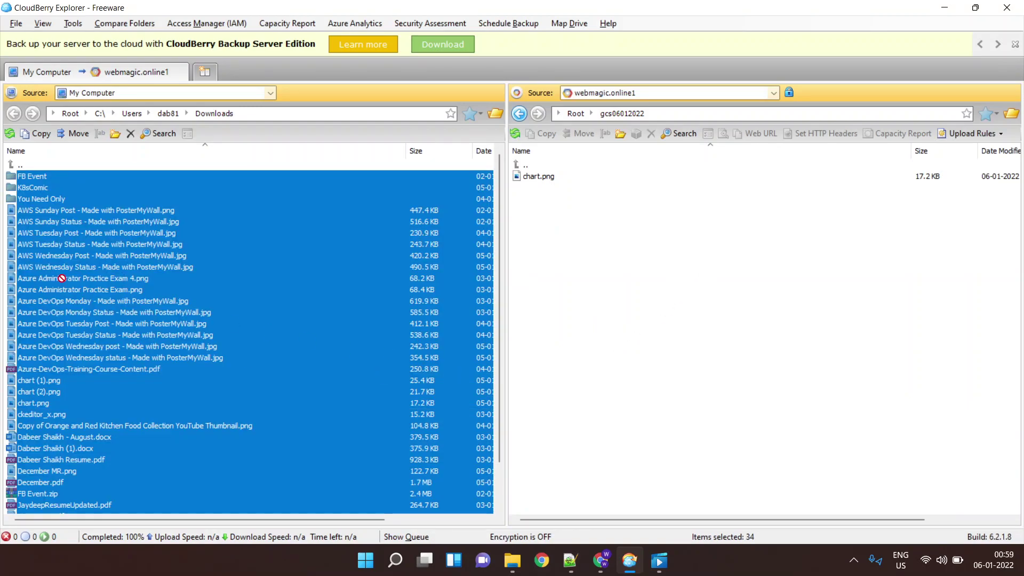
{"action": "left_click", "coordinate": [83, 188]}
{"action": "left_click", "coordinate": [36, 181]}
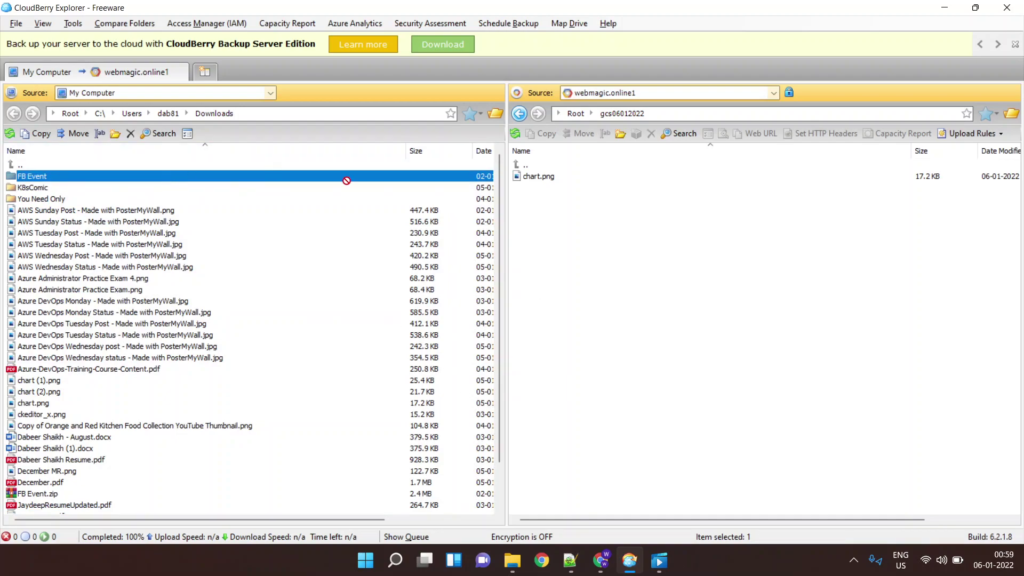
{"action": "left_click_drag", "start_coordinate": [315, 199], "coordinate": [685, 227]}
{"action": "left_click", "coordinate": [539, 304]}
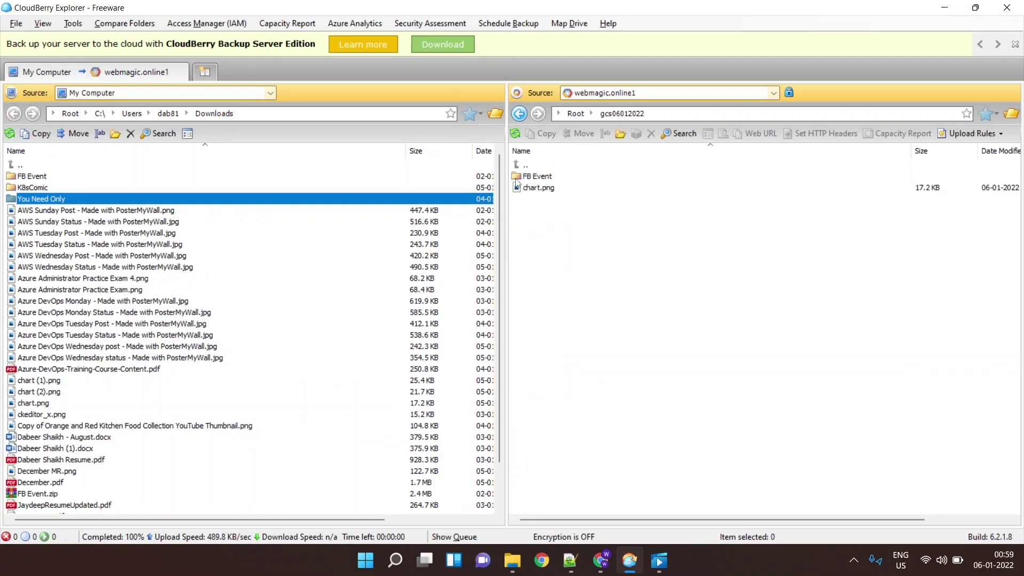
{"action": "left_click", "coordinate": [944, 7]}
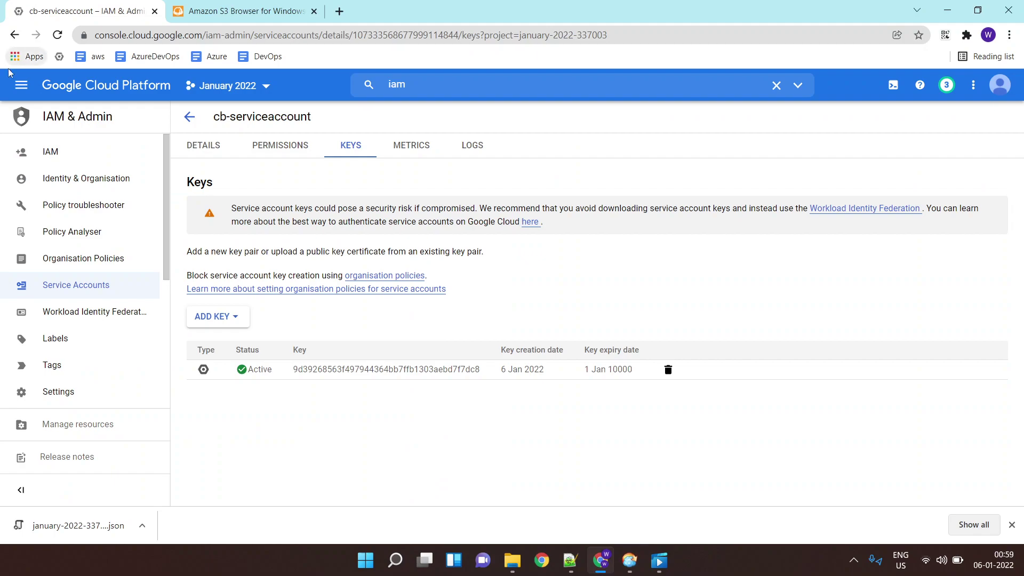
Step: Go to the Cloud Storage bucket list through the console's navigation menu
{"action": "left_click", "coordinate": [21, 85]}
{"action": "scroll", "coordinate": [105, 350], "scroll_direction": "down", "scroll_amount": 2}
{"action": "mouse_move", "coordinate": [101, 414]}
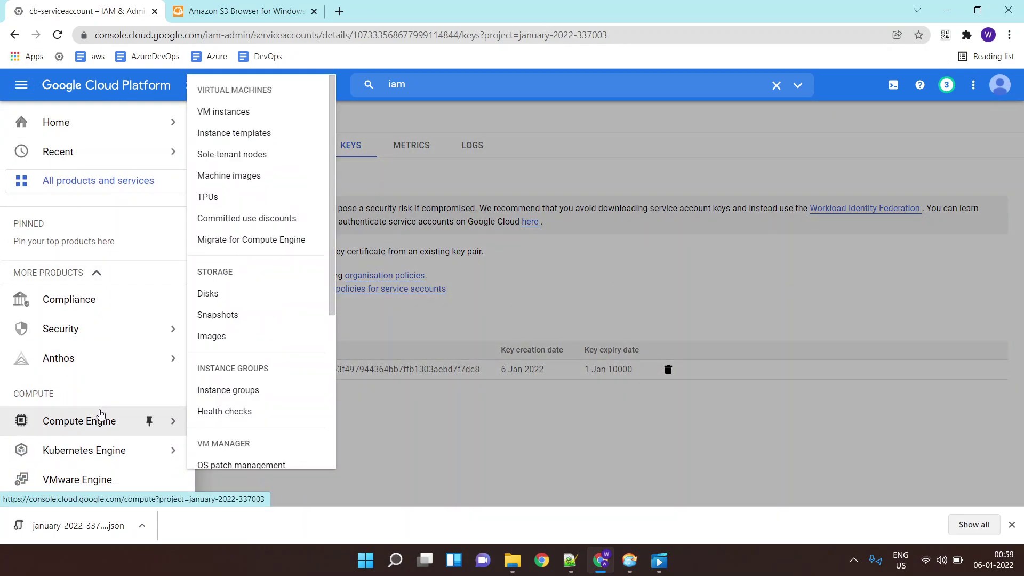
{"action": "scroll", "coordinate": [110, 394], "scroll_direction": "down", "scroll_amount": 6}
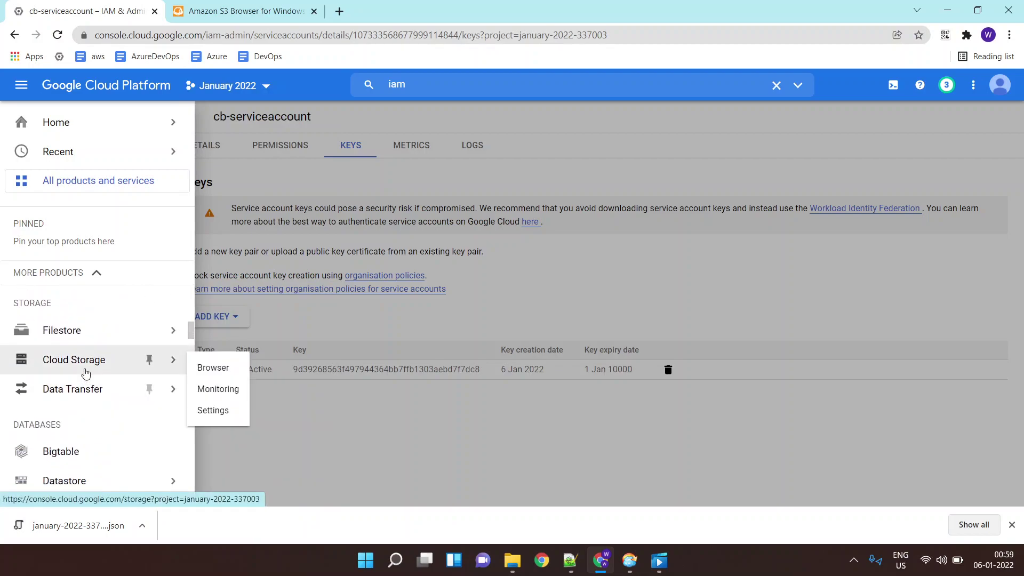
{"action": "left_click", "coordinate": [86, 372]}
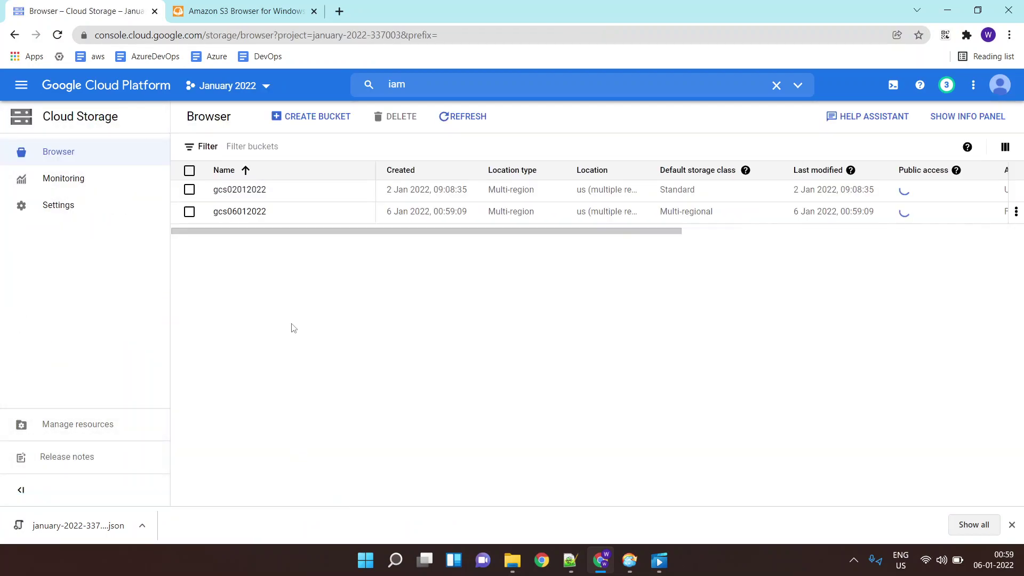
Step: Check gcs06012022's FB Event folder holds 1.png–5.png, then return to the project dashboard
{"action": "left_click", "coordinate": [239, 212]}
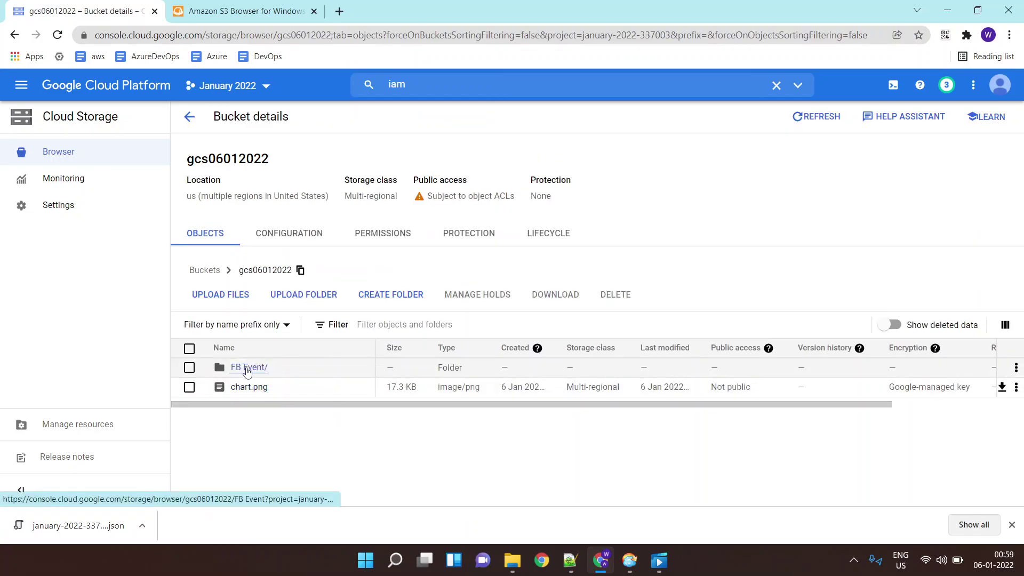
{"action": "left_click", "coordinate": [247, 368]}
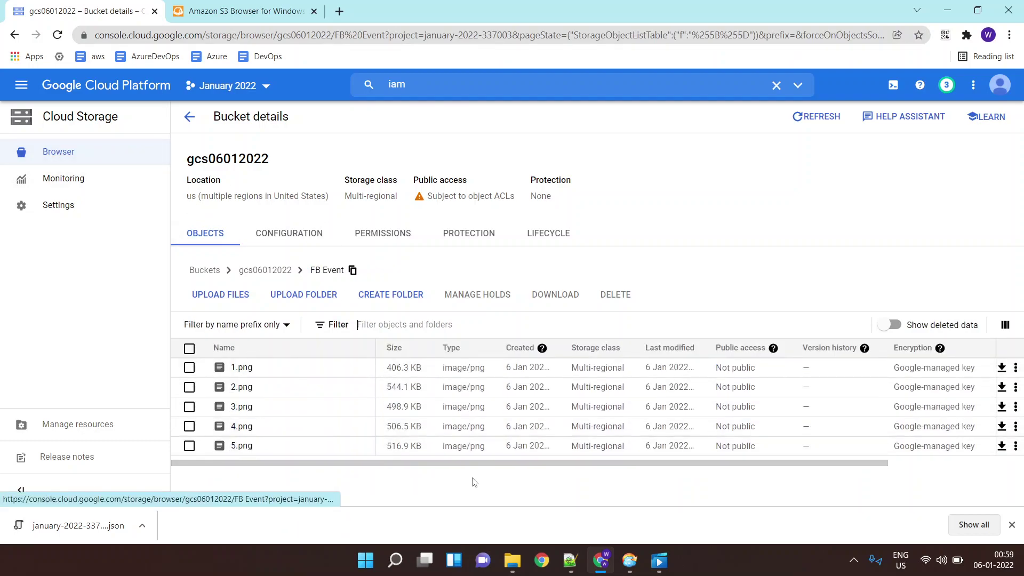
{"action": "left_click", "coordinate": [95, 83]}
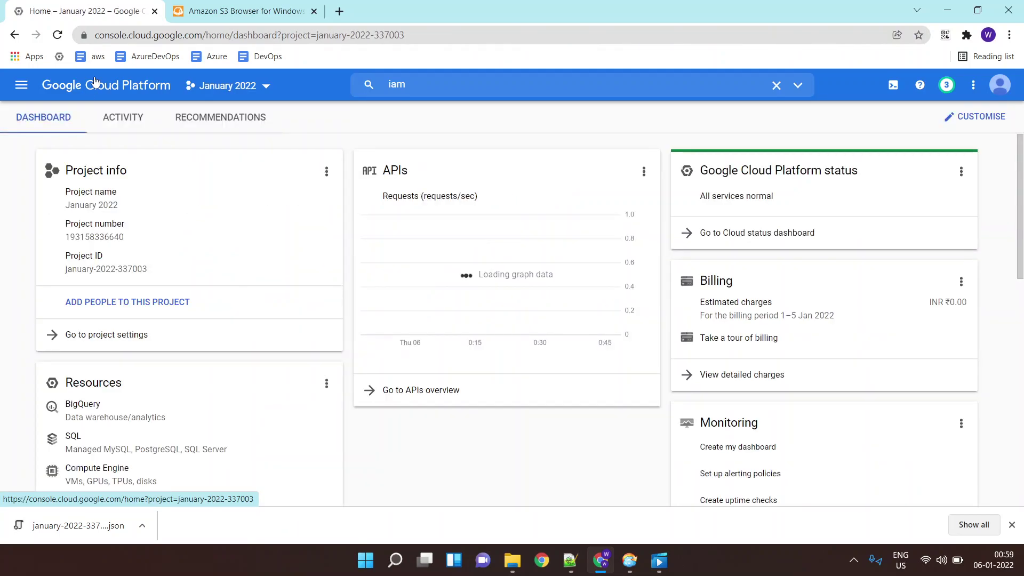